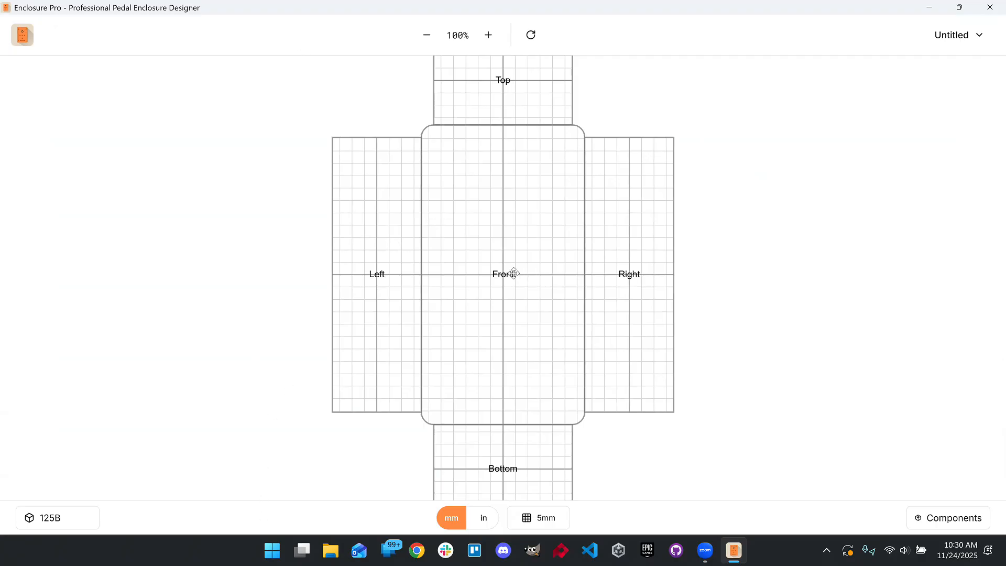
- Open and close the app info menu and zoom the enclosure layout in and out to 110%
click(28, 39)
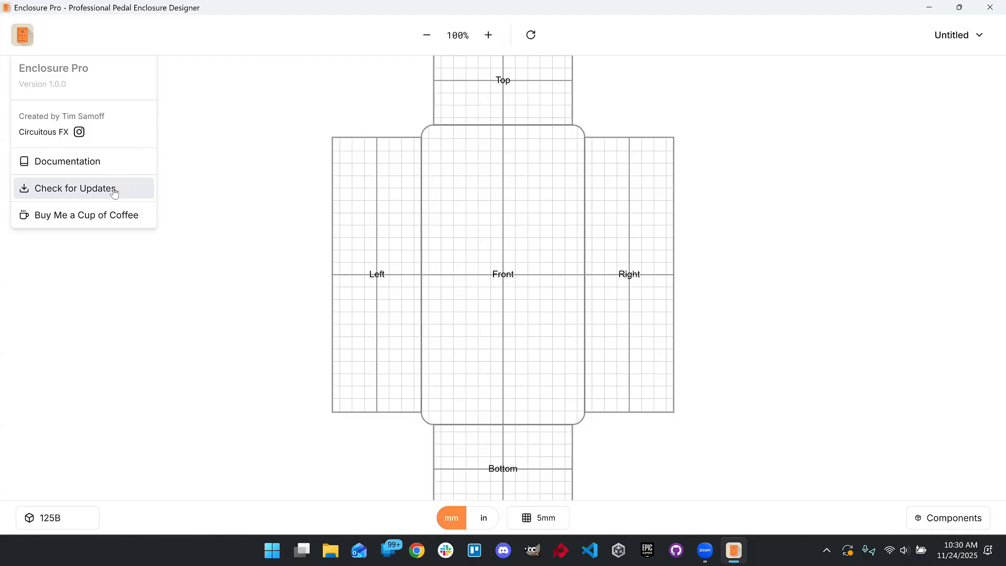
key(Escape)
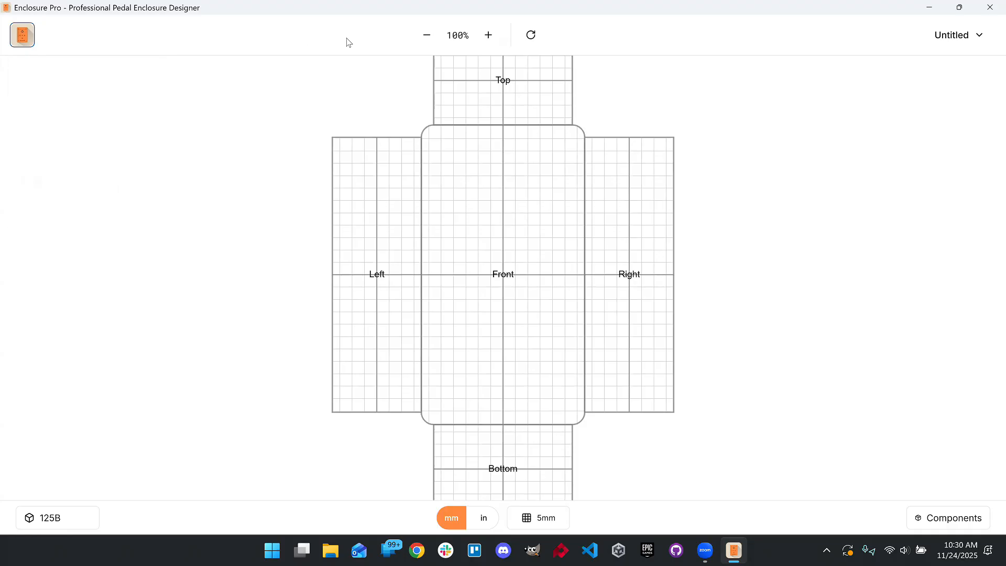
click(491, 40)
click(491, 39)
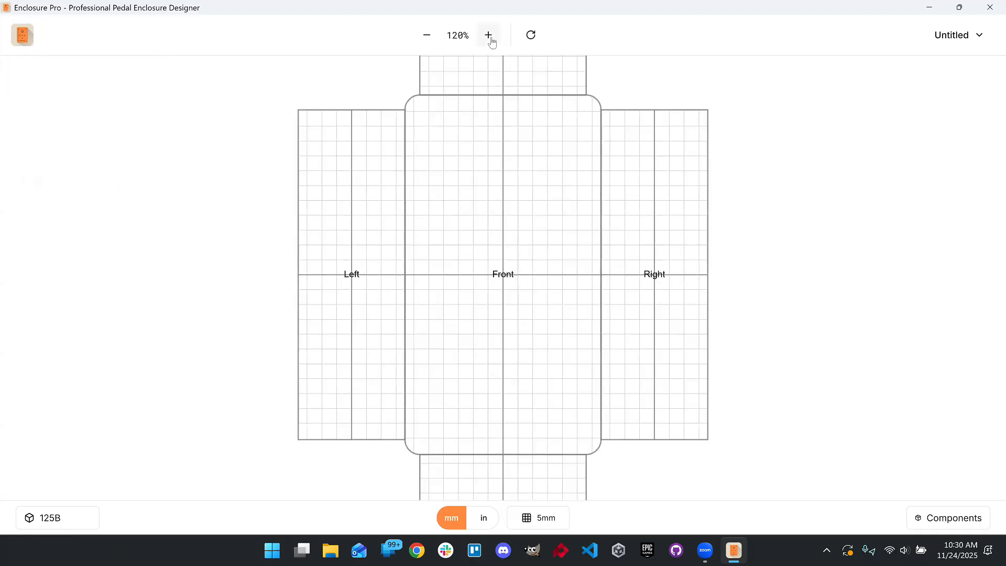
click(491, 40)
click(491, 39)
click(491, 39)
click(491, 39)
click(431, 35)
click(432, 35)
click(431, 35)
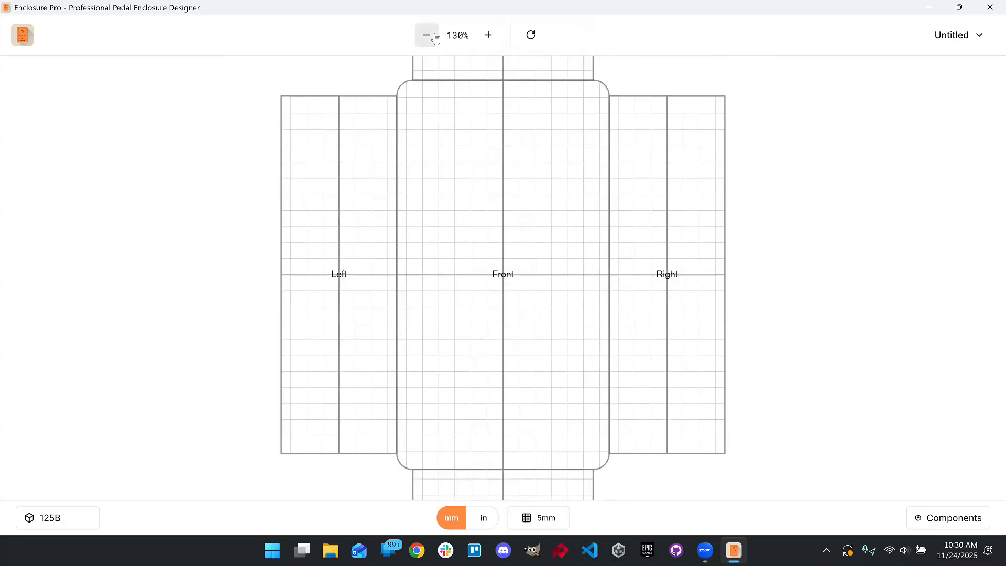
click(431, 35)
click(432, 36)
click(432, 35)
click(432, 36)
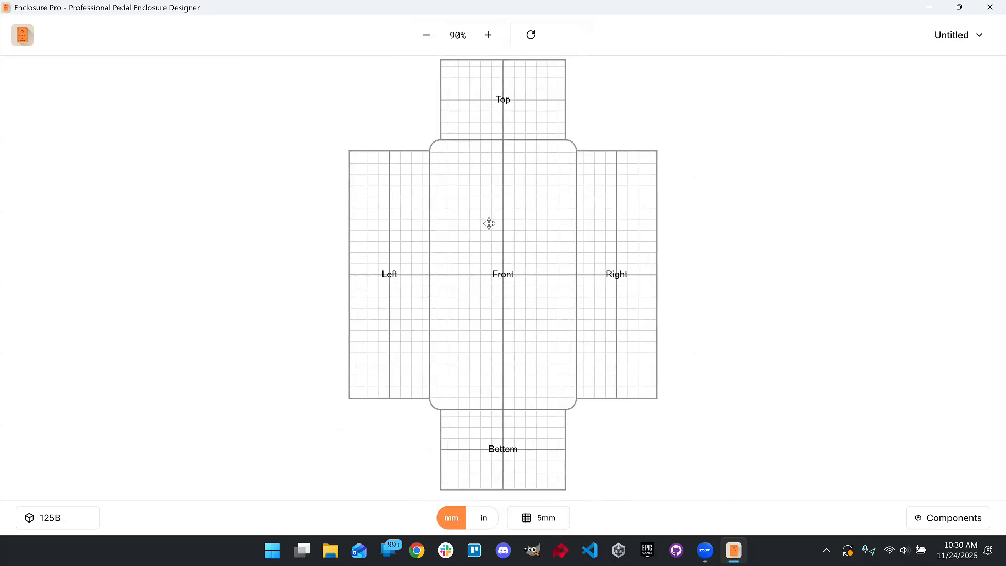
scroll(500, 222, down, 1)
scroll(499, 221, down, 2)
scroll(496, 220, up, 4)
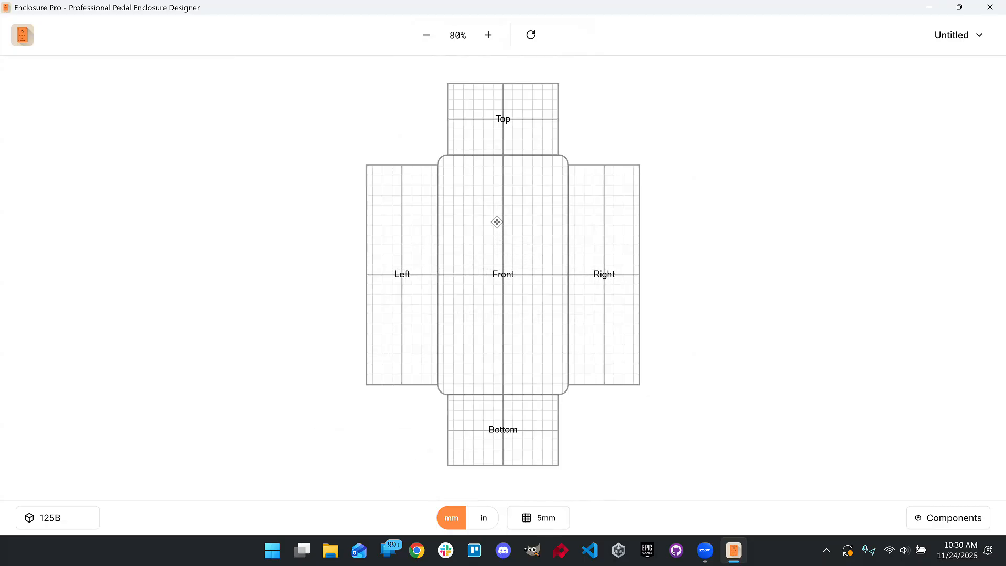
scroll(495, 224, down, 3)
scroll(495, 229, down, 2)
scroll(495, 228, up, 6)
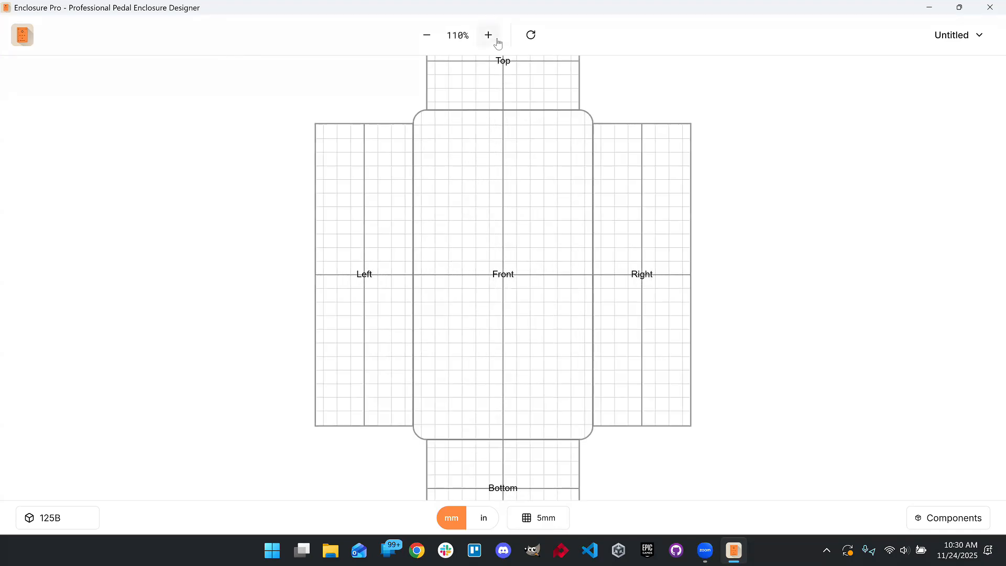
- Rotate the enclosure layout twice
click(531, 35)
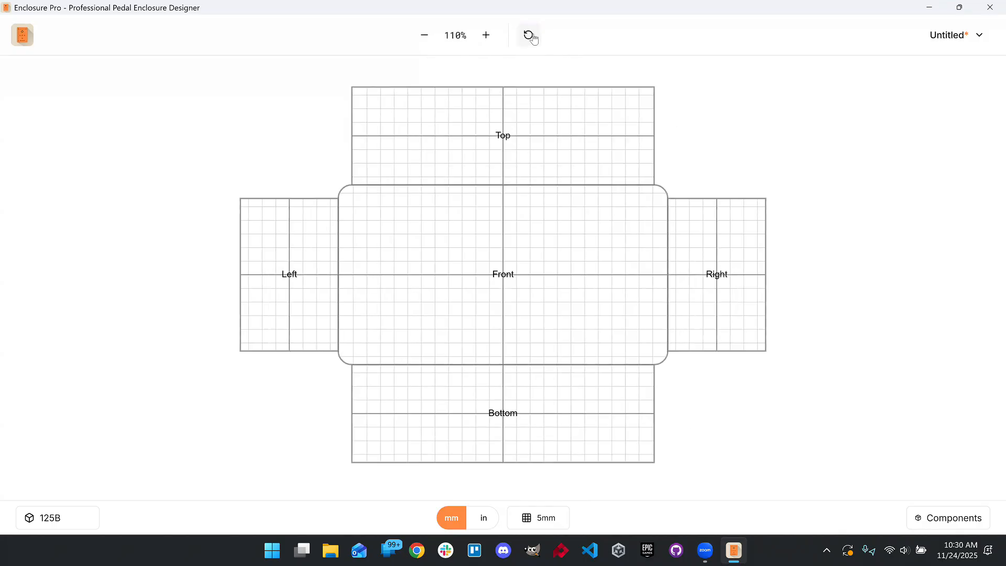
click(532, 36)
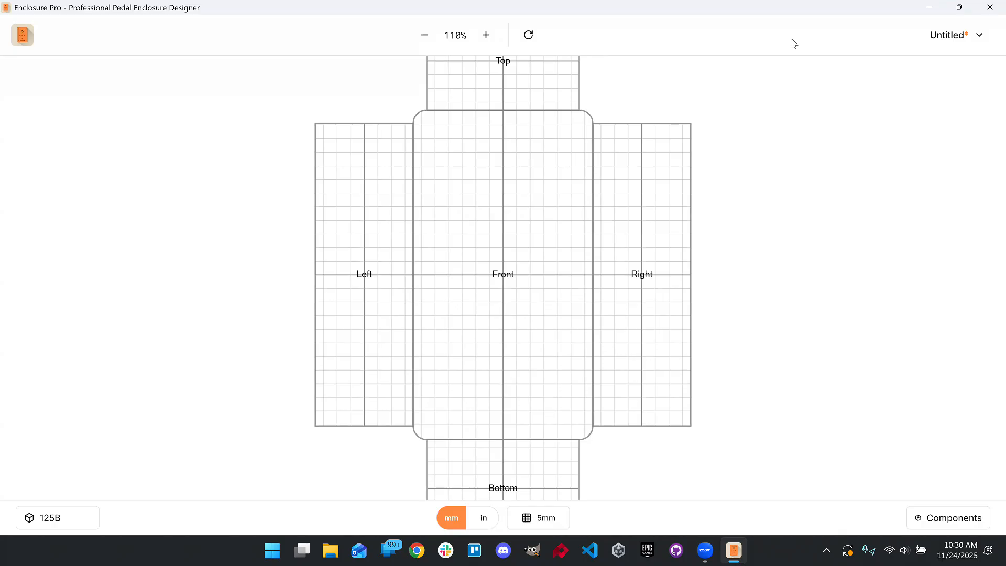
- Review the file menu and the list of available enclosure sizes without changing anything
click(953, 42)
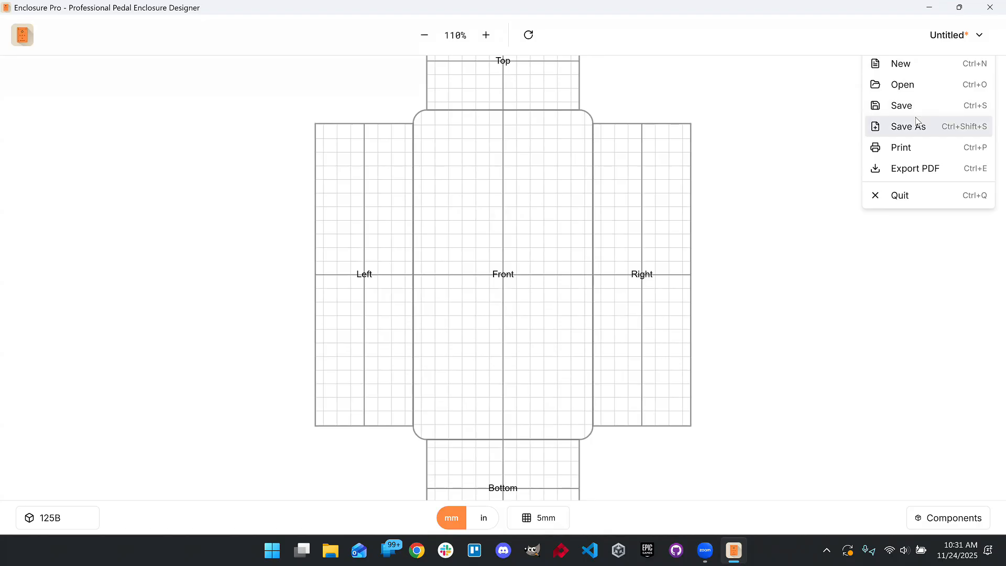
click(911, 40)
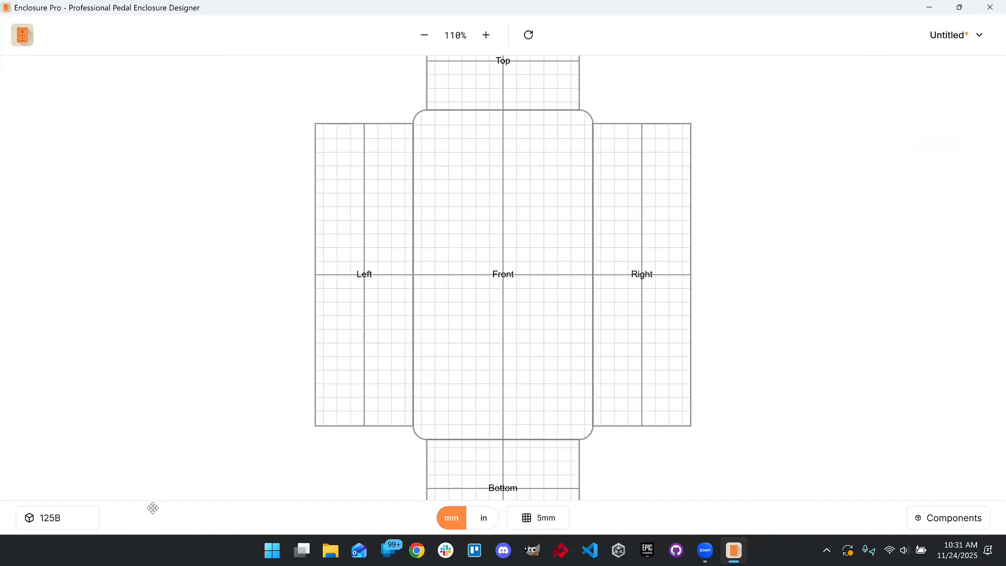
click(76, 526)
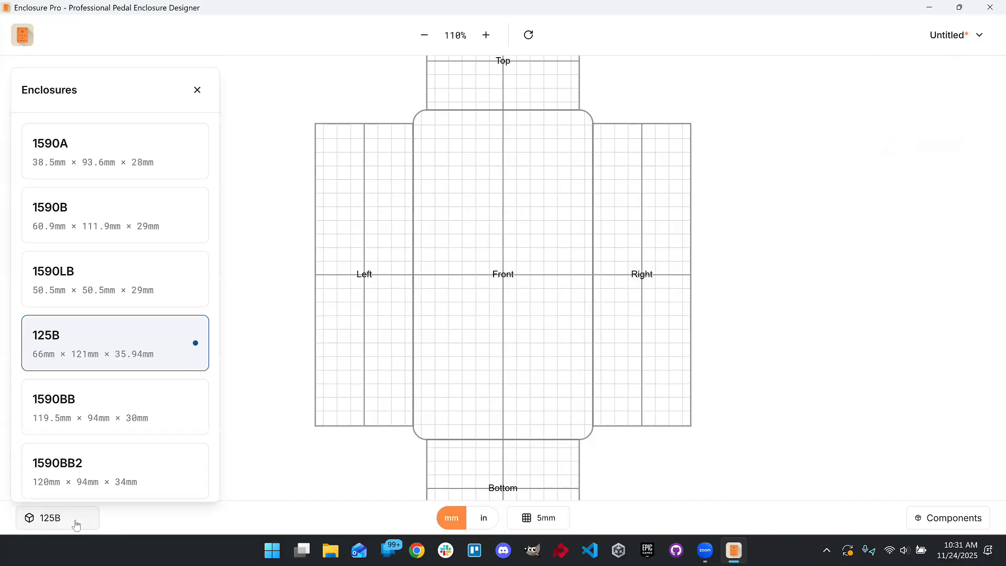
scroll(140, 186, down, 2)
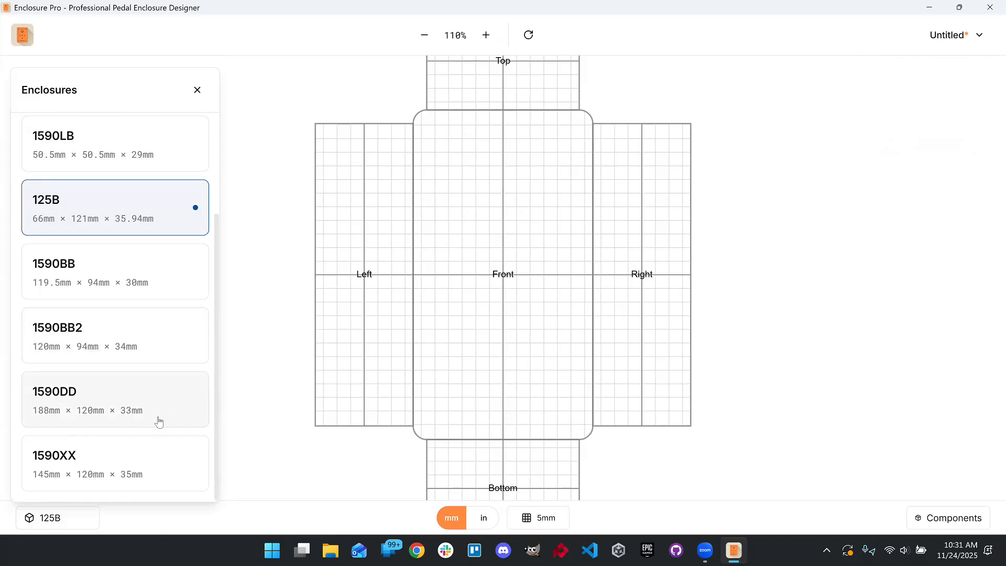
scroll(148, 438, up, 3)
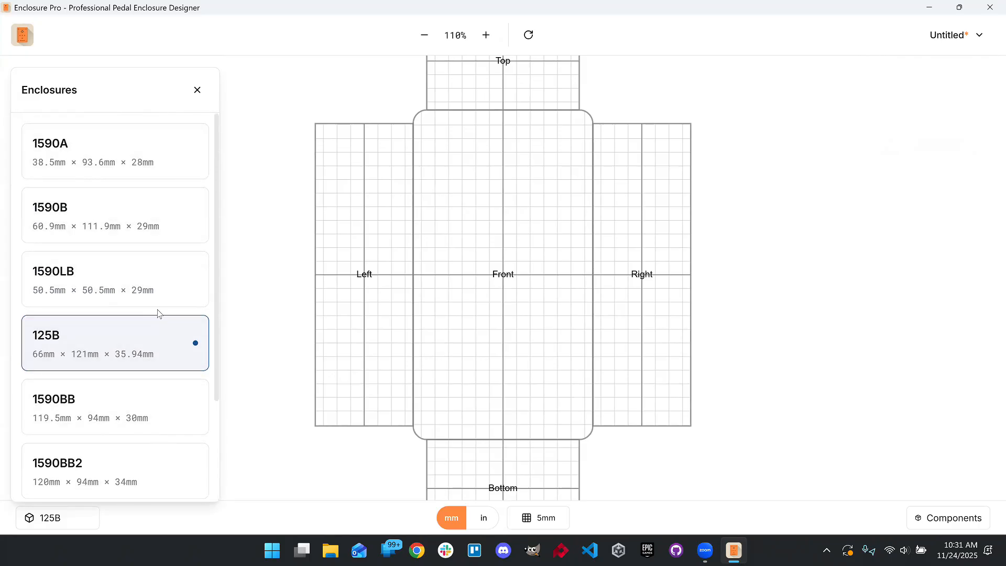
scroll(149, 309, down, 2)
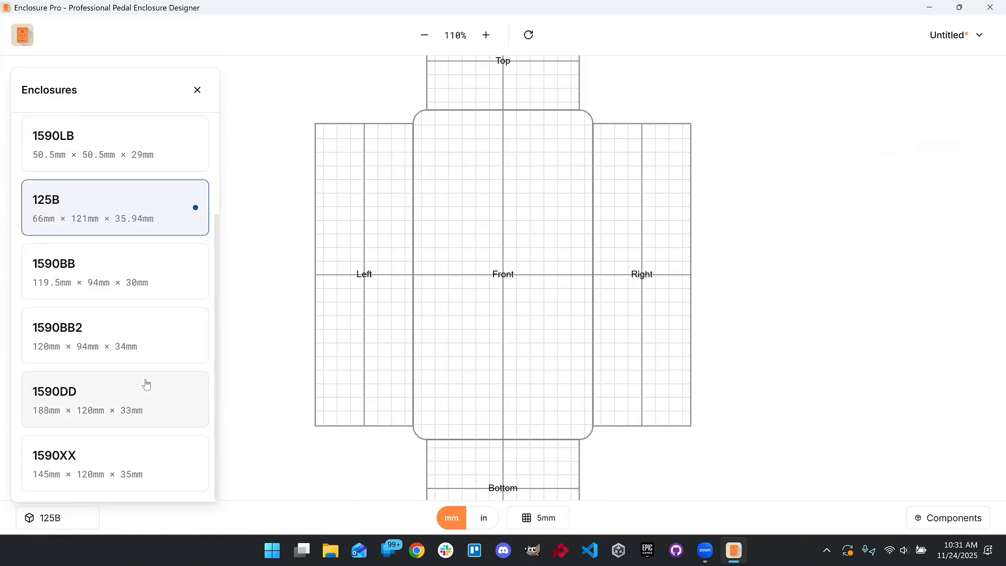
click(369, 472)
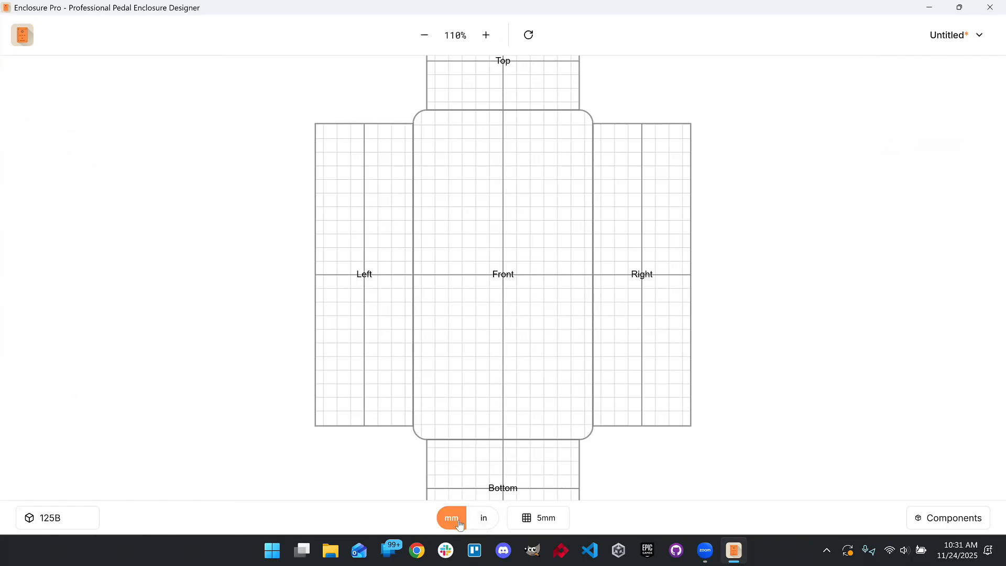
- Compare the enclosure dimensions in inches and millimetres, switching the units back to mm
click(477, 526)
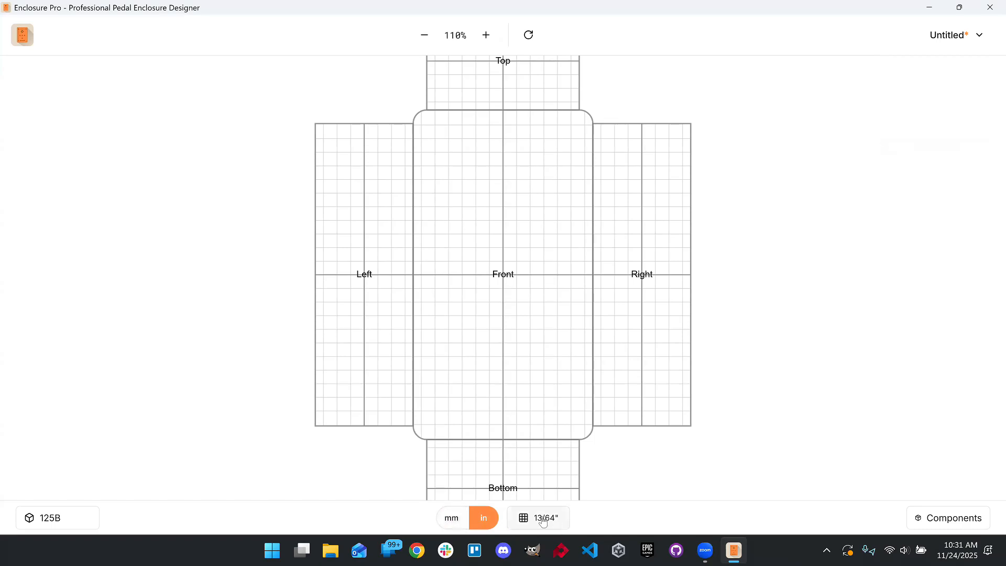
click(65, 529)
click(453, 522)
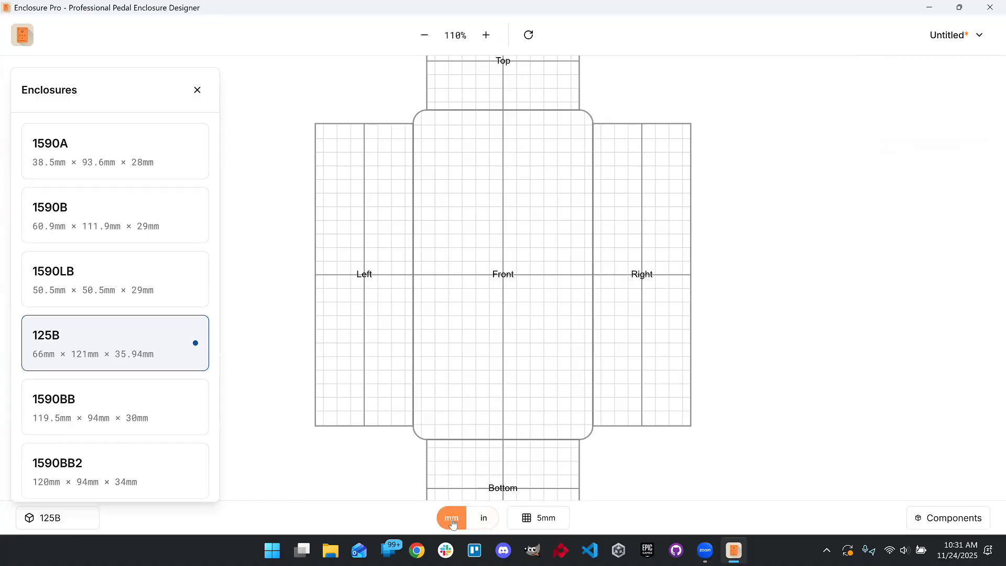
click(479, 522)
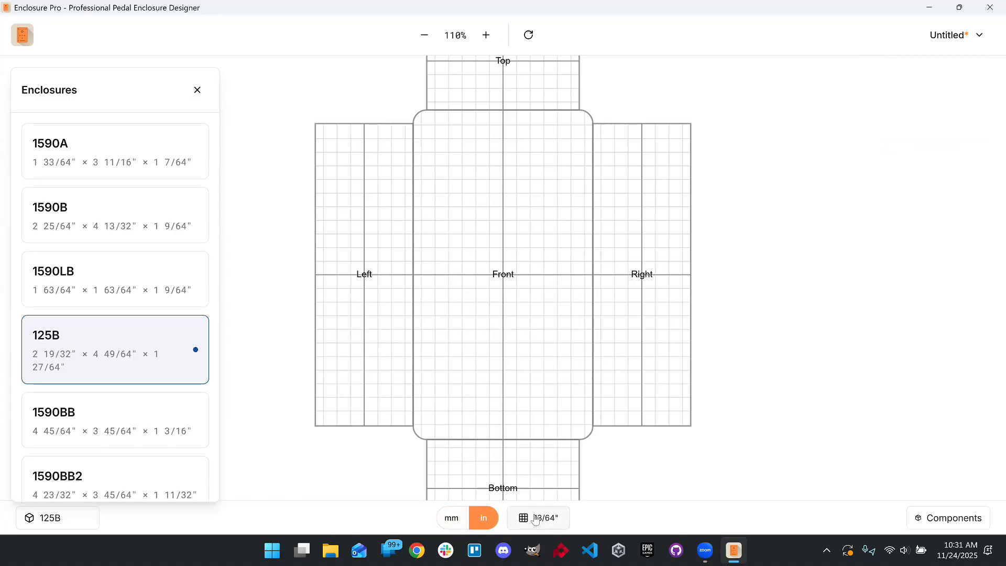
click(455, 519)
- Close the enclosure list and set the grid size to 10mm
click(611, 487)
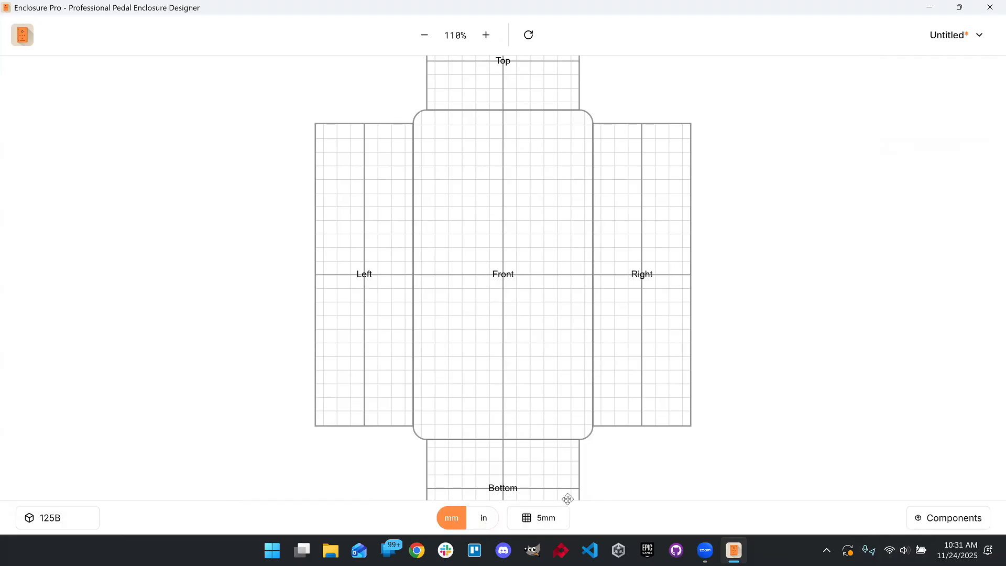
click(547, 519)
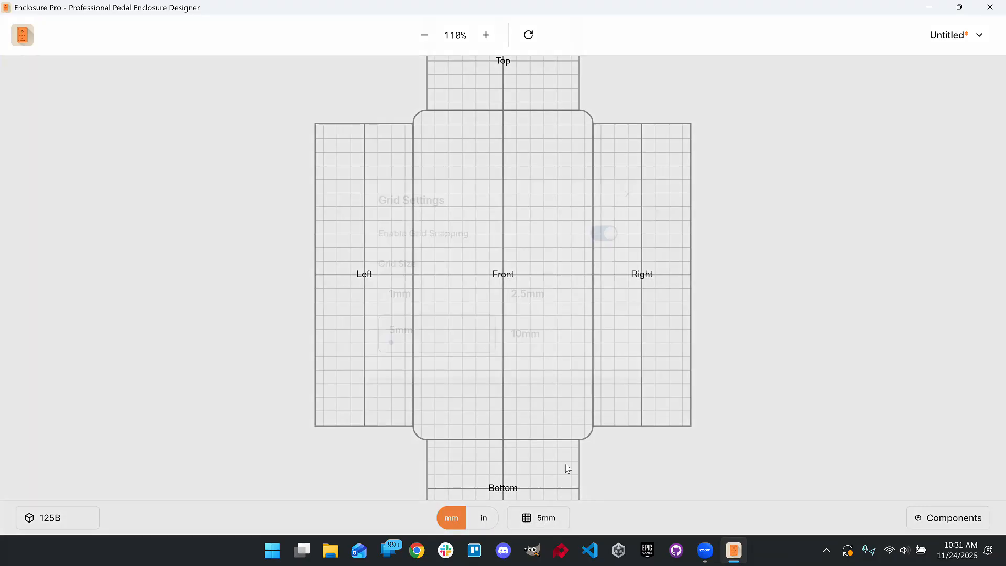
click(577, 320)
click(632, 188)
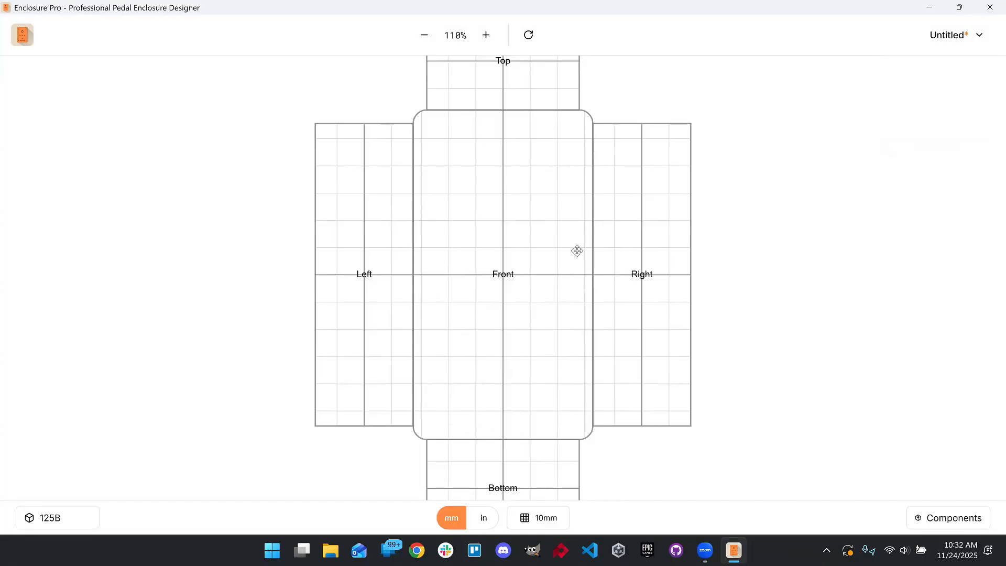
- Set the grid size to 1mm
click(525, 518)
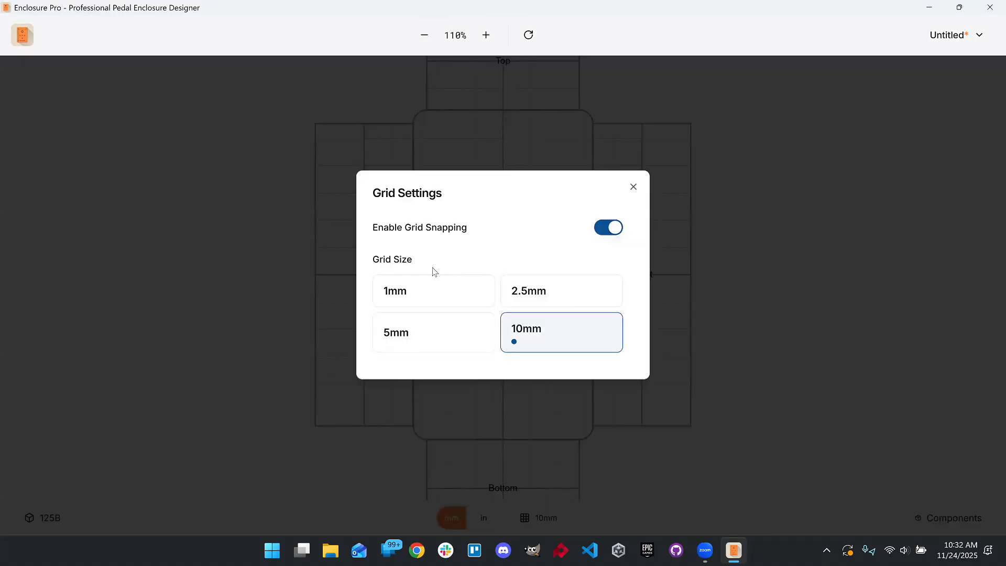
click(411, 290)
click(633, 188)
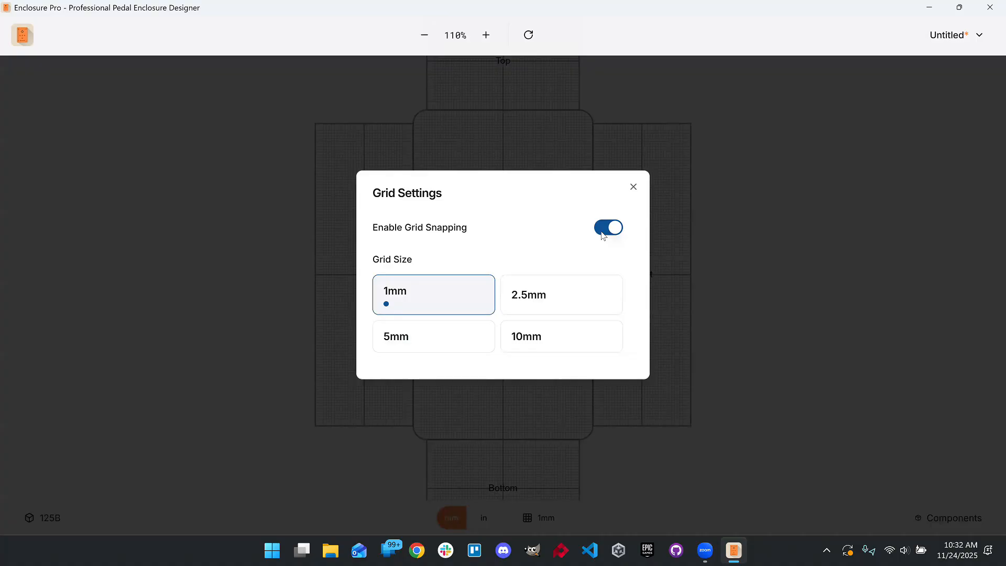
- Turn off grid snapping and close the grid settings
click(608, 229)
click(634, 245)
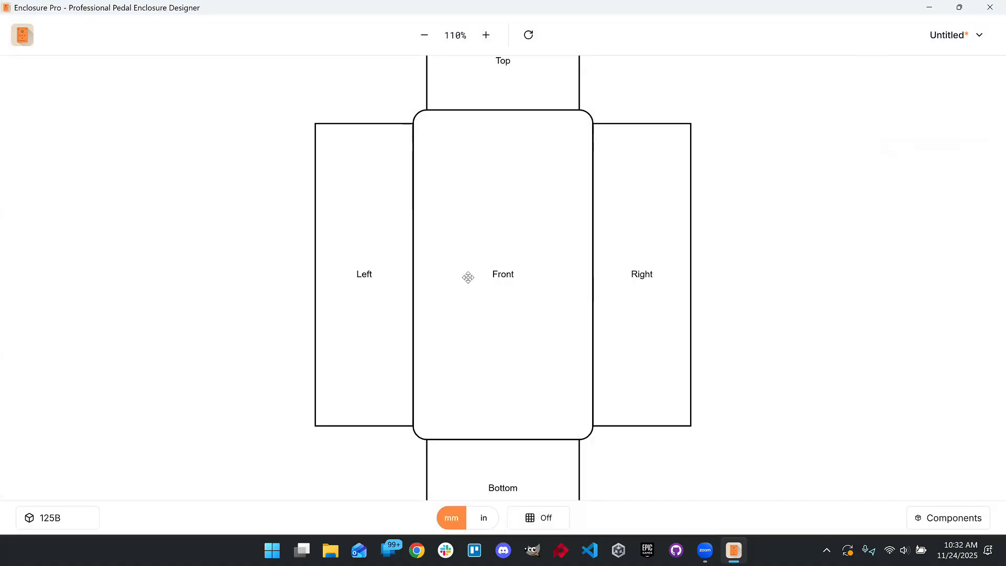
- Turn grid snapping back on with a 5mm grid size and close the grid settings
click(547, 518)
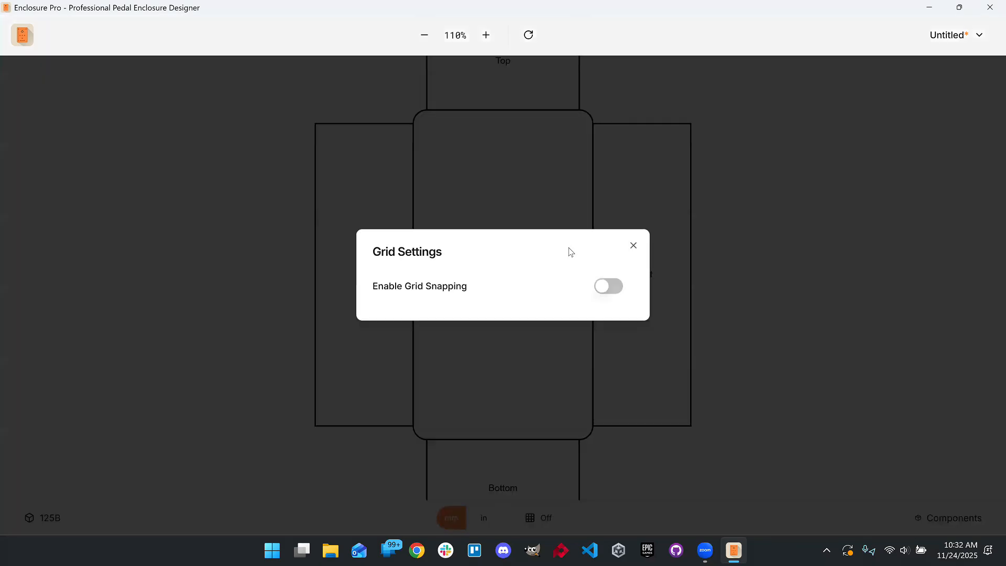
click(452, 343)
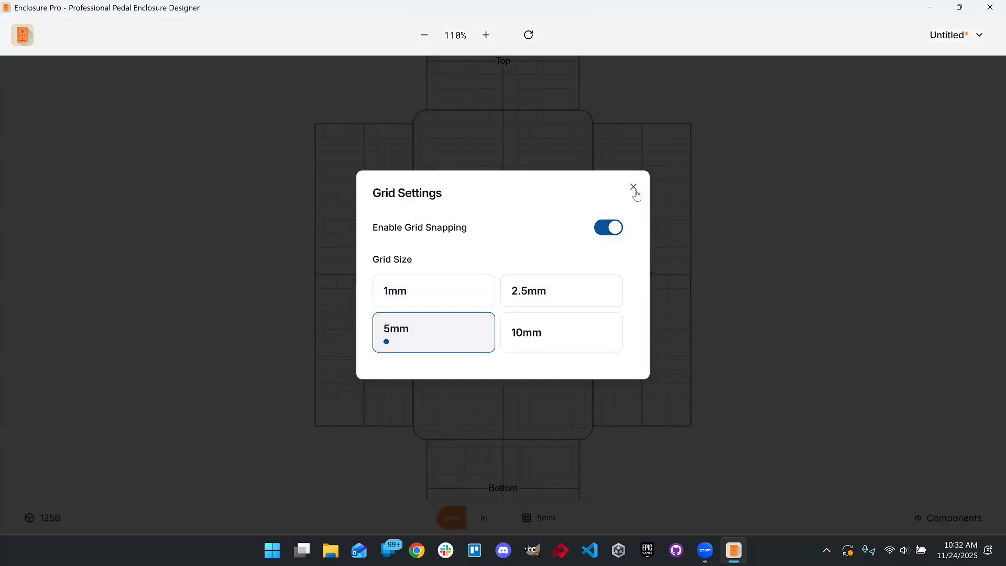
click(633, 187)
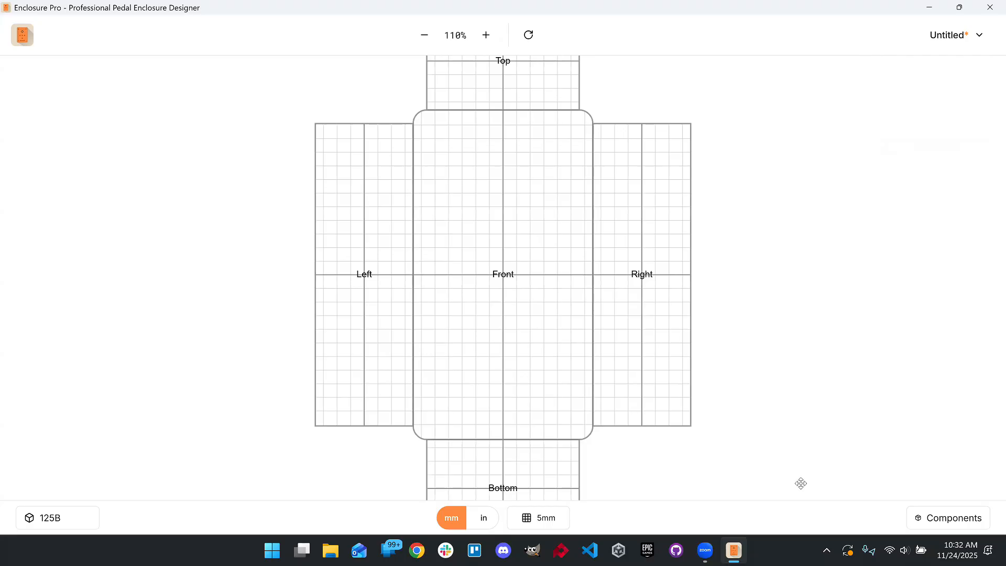
- Browse the components list and add a 16mm Potentiometer to the center of the front face
click(949, 518)
scroll(907, 231, down, 7)
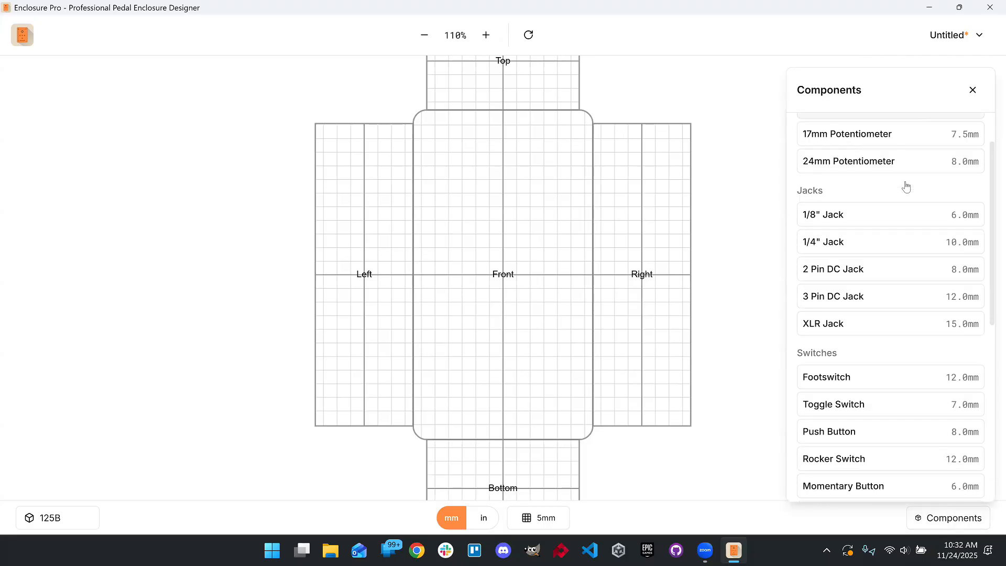
scroll(964, 354, up, 5)
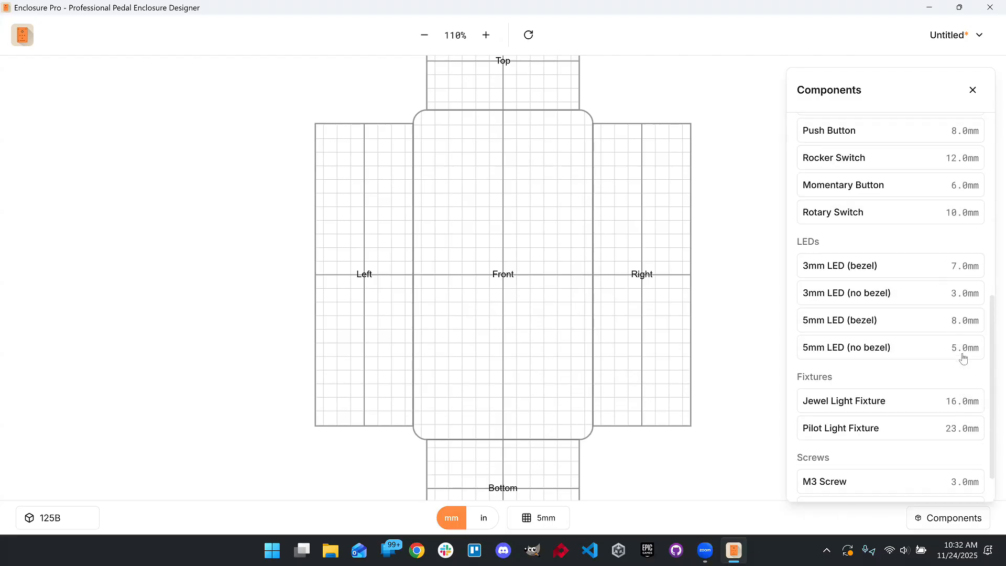
scroll(963, 358, up, 4)
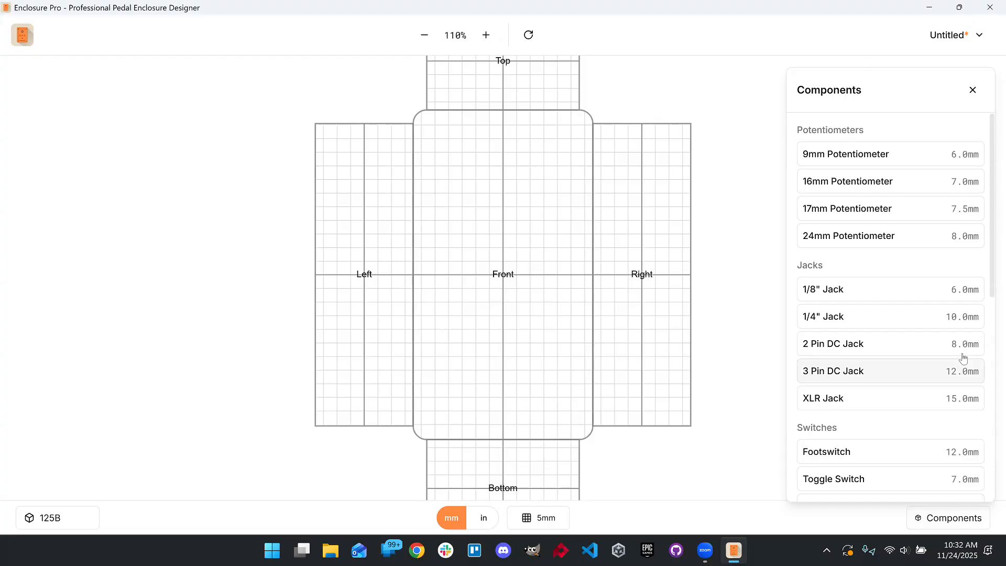
click(888, 188)
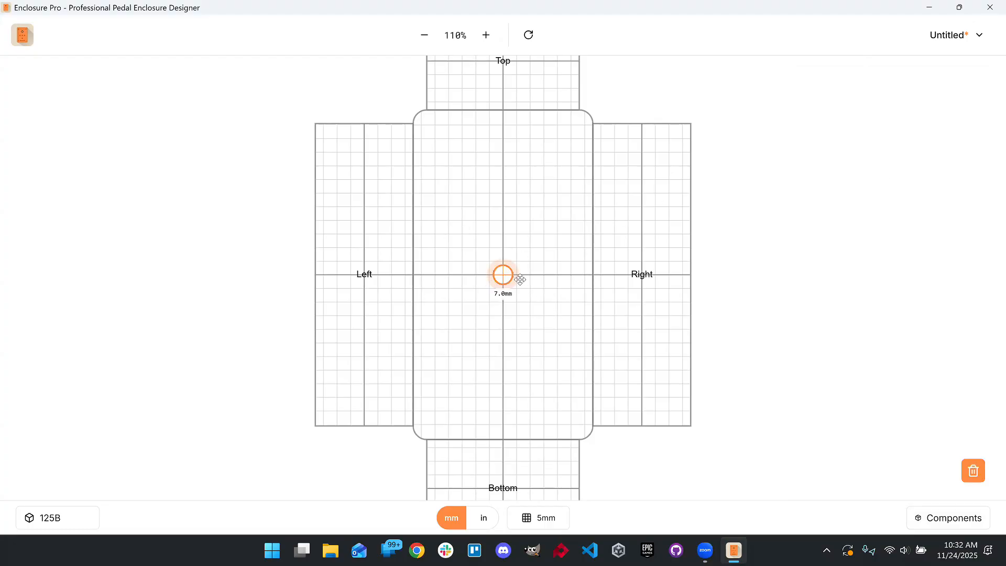
- Drag the potentiometer onto the right face and back to the upper front, then delete it
drag(505, 274, 642, 180)
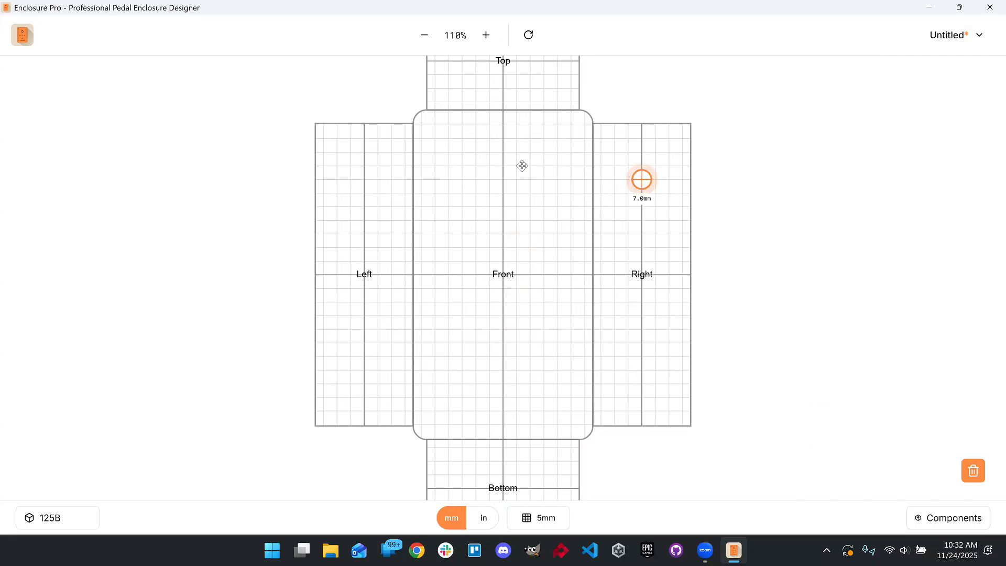
drag(522, 166, 502, 223)
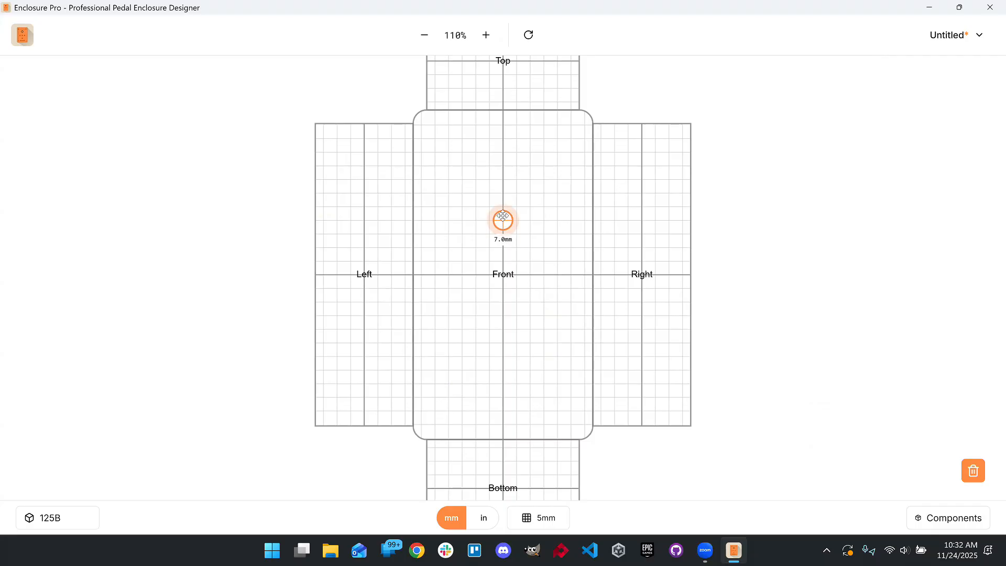
click(973, 474)
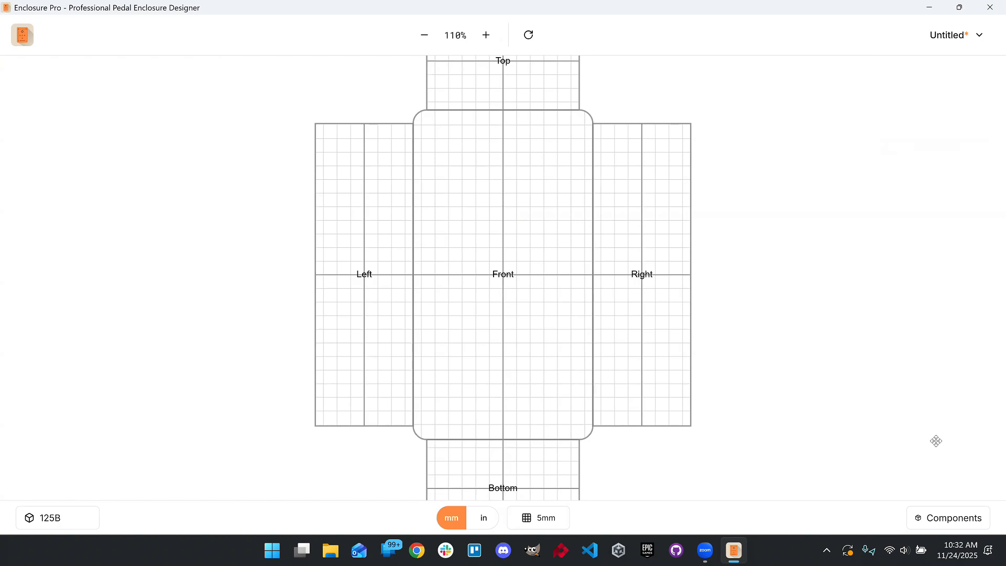
- Add a 16mm Potentiometer and move it to the upper left of the front face
click(949, 519)
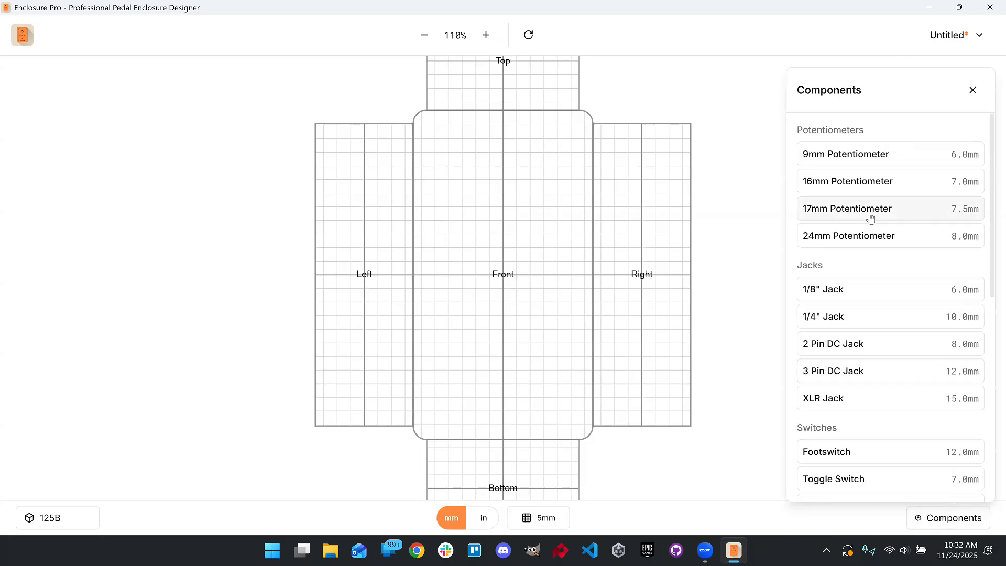
click(850, 187)
drag(503, 276, 456, 169)
- Add a second 16mm Potentiometer and move it to the upper right of the front face
click(947, 524)
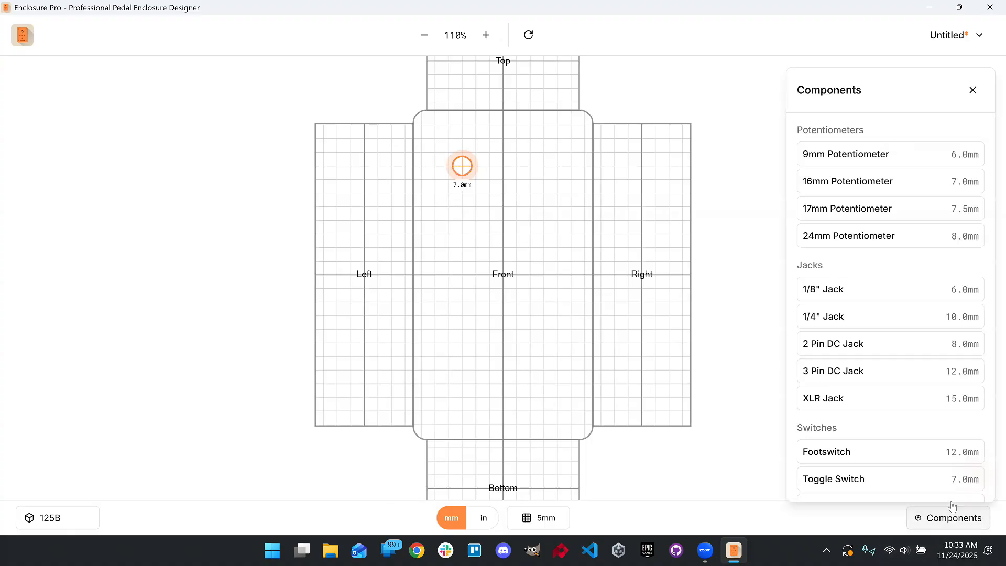
click(860, 188)
drag(503, 274, 543, 163)
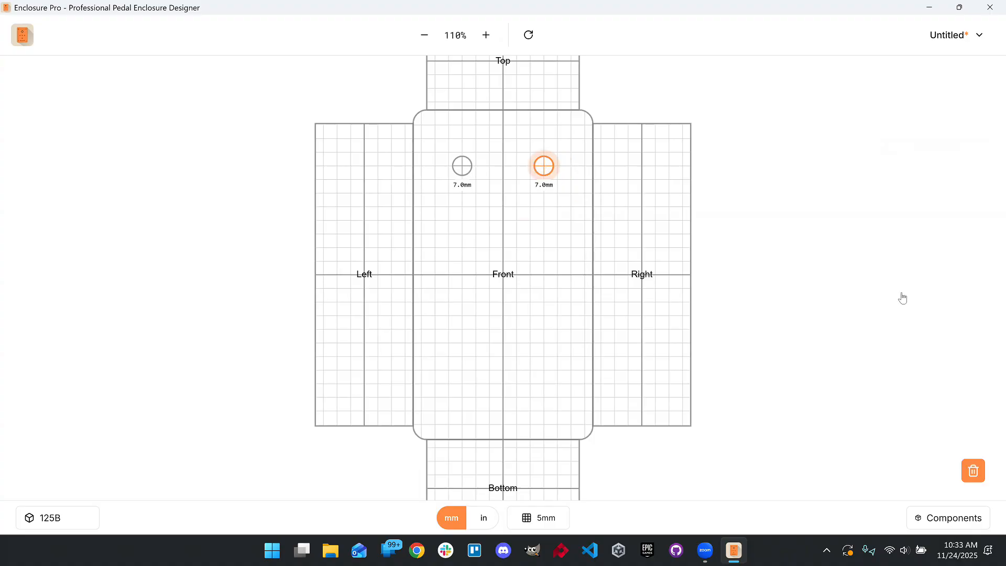
- Add a 1/4" Jack and place it near the top of the left face
click(833, 316)
drag(503, 277, 366, 187)
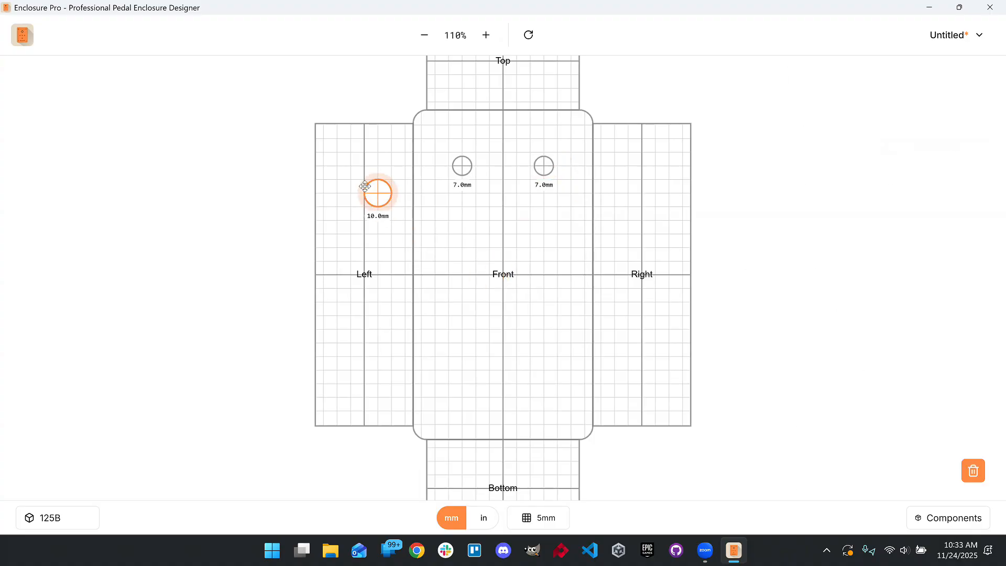
- Add another 1/4" Jack and place it near the top of the right face
click(952, 518)
click(839, 314)
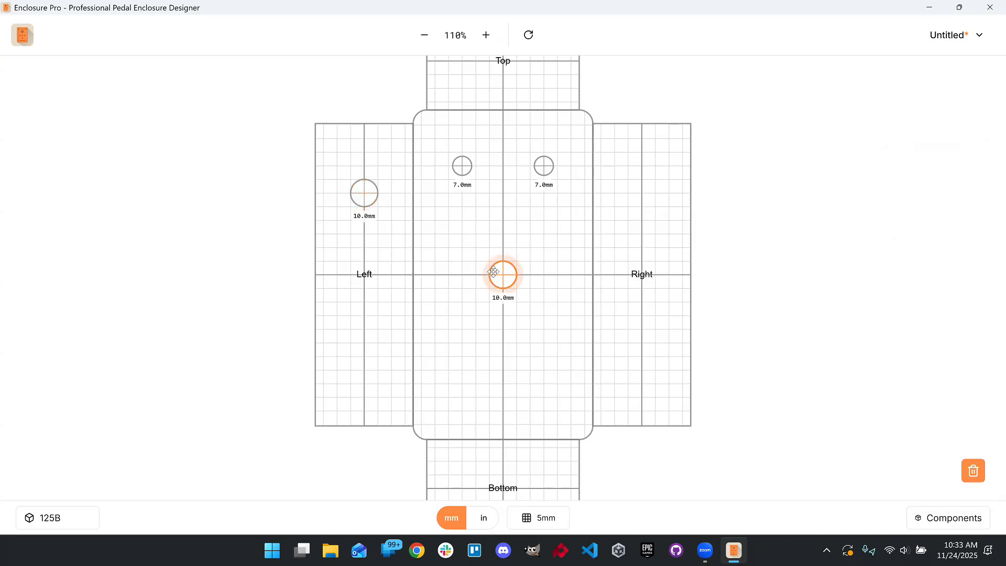
drag(494, 272, 642, 188)
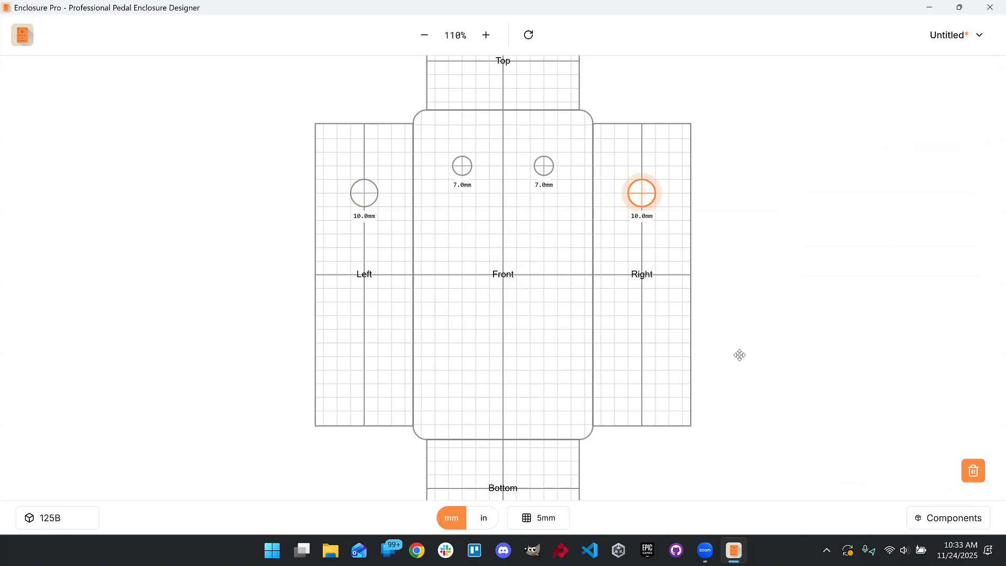
- Add a Footswitch and move it to the lower centre of the front face
click(940, 521)
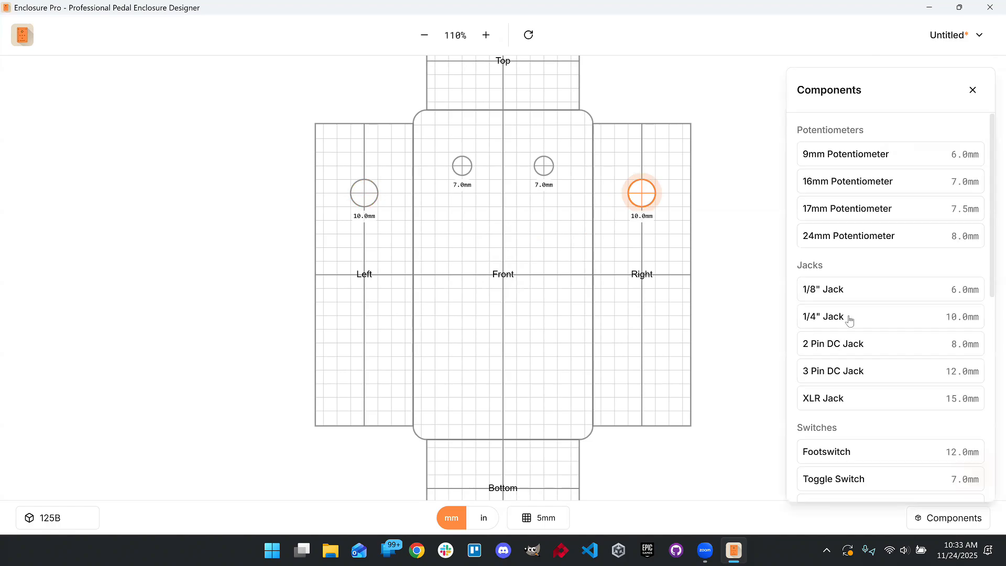
click(827, 452)
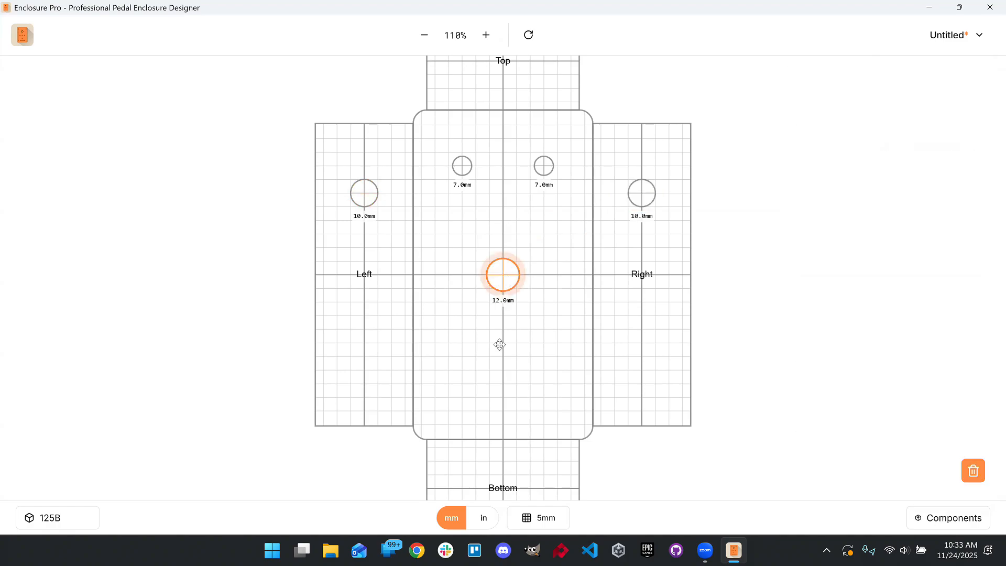
drag(504, 276, 503, 398)
- Add a 5mm LED (bezel) at the centre of the front face
click(952, 518)
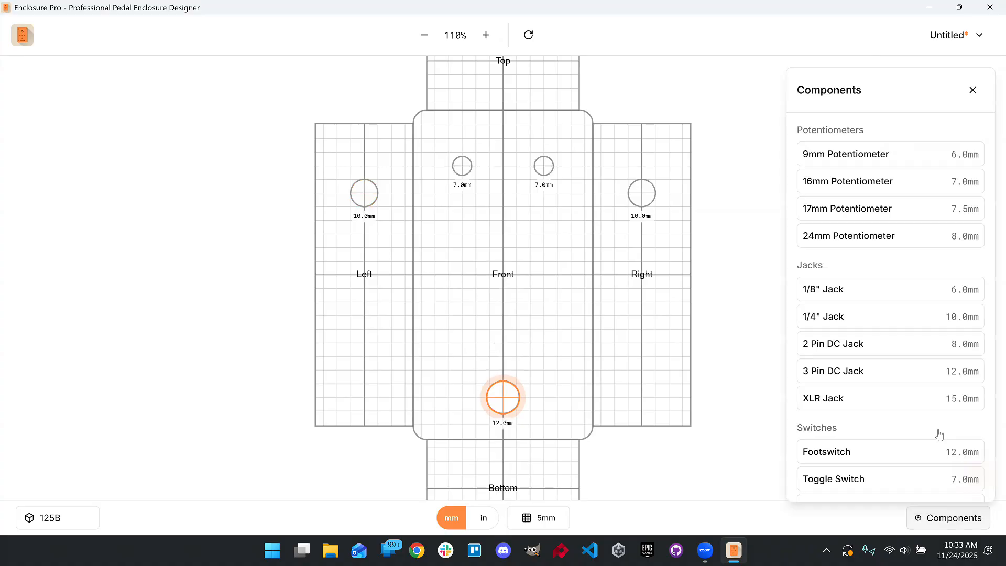
scroll(892, 262, down, 8)
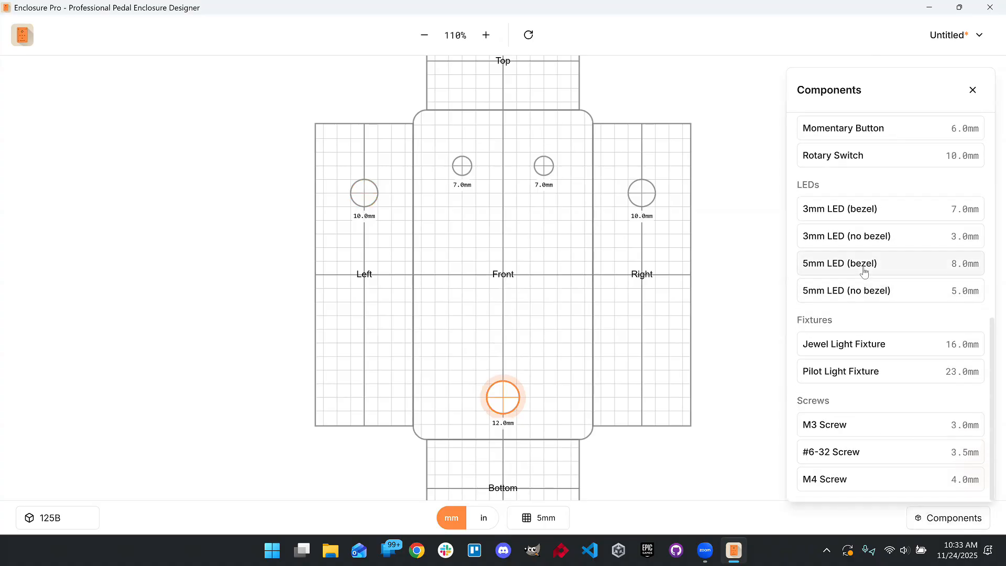
click(853, 277)
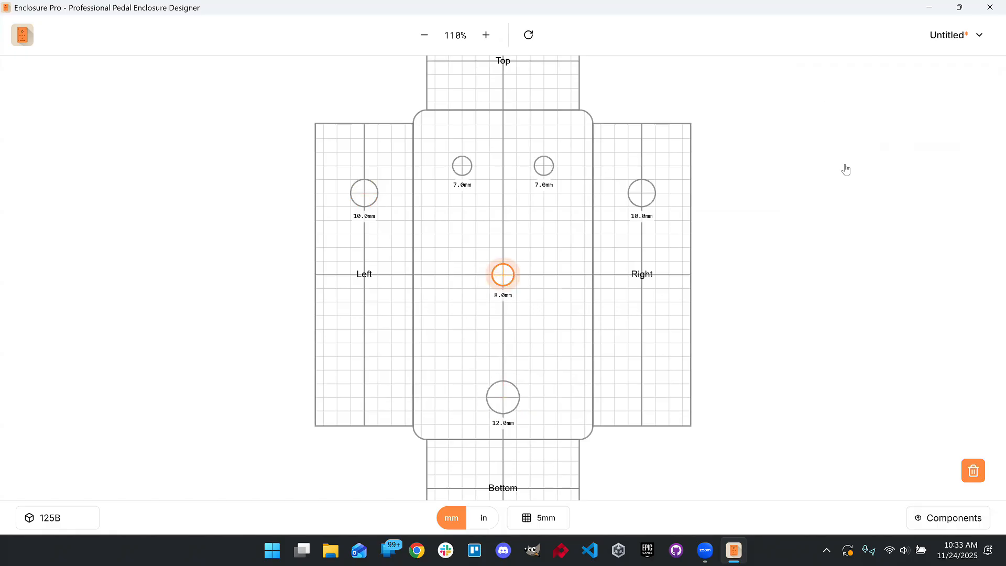
- Add a 3 Pin DC Jack and move it onto the top face
scroll(855, 223, down, 3)
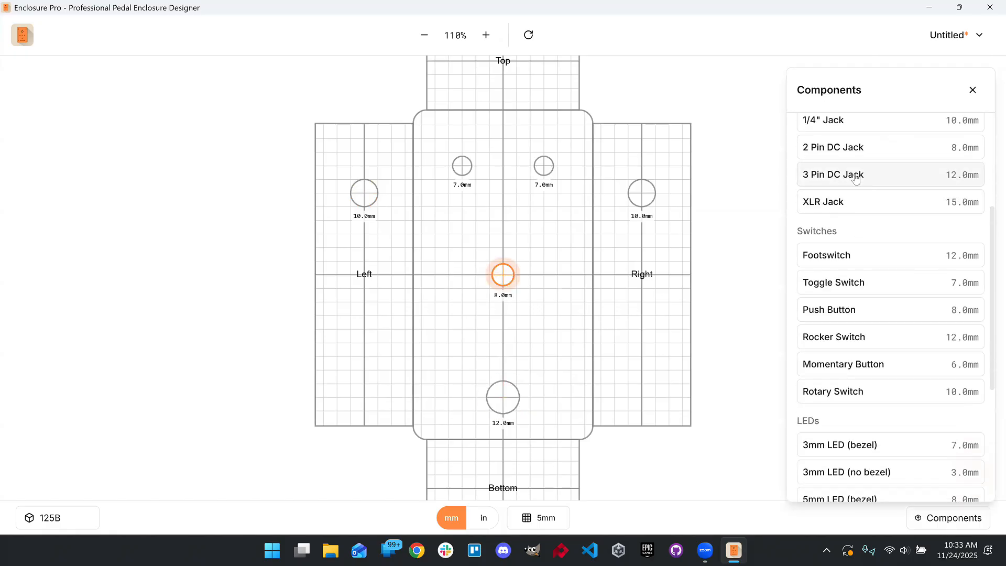
click(850, 170)
drag(504, 274, 499, 63)
- Zoom and pan around the enclosure layout to inspect the placed components
scroll(517, 144, down, 2)
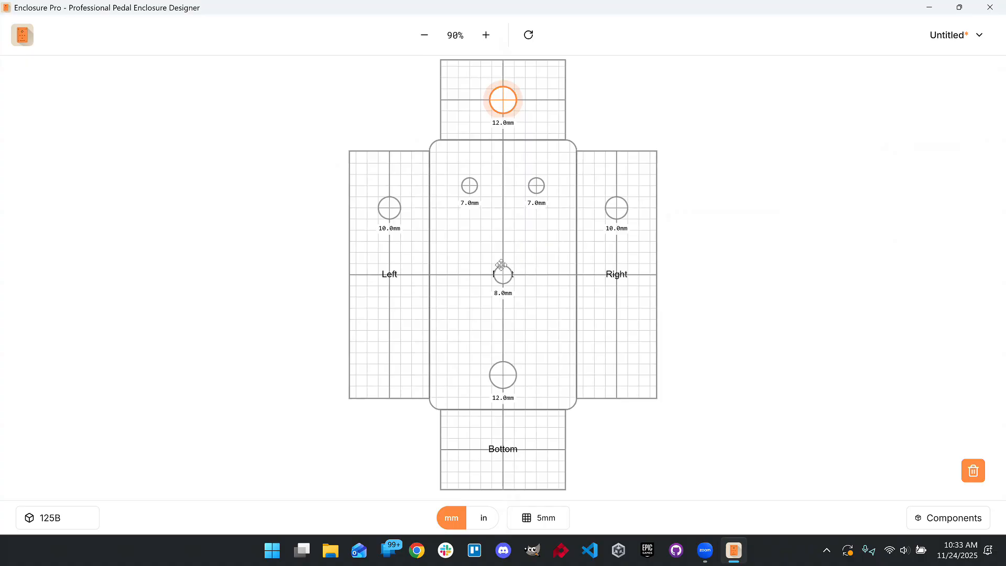
scroll(501, 269, down, 2)
scroll(501, 269, up, 9)
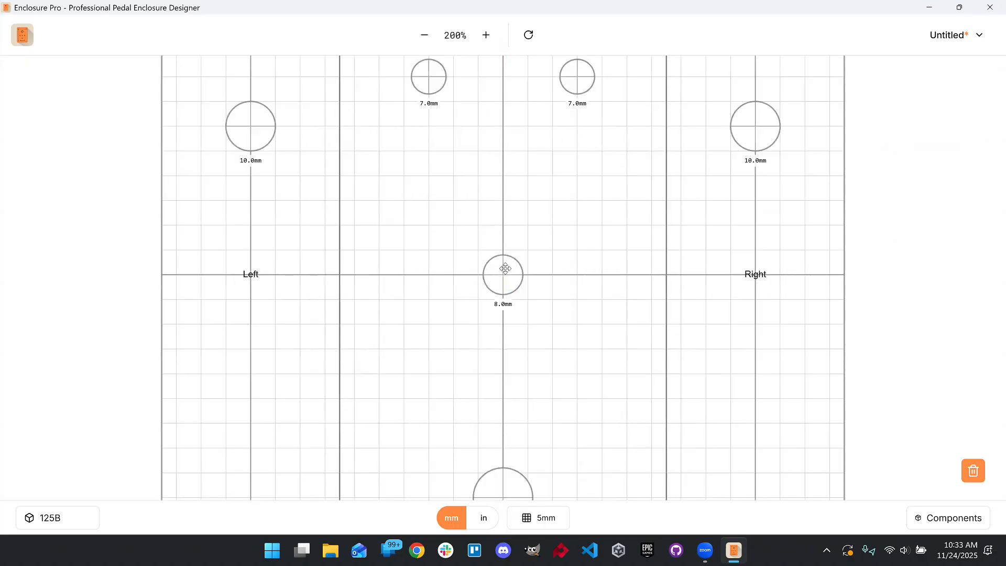
scroll(513, 272, up, 2)
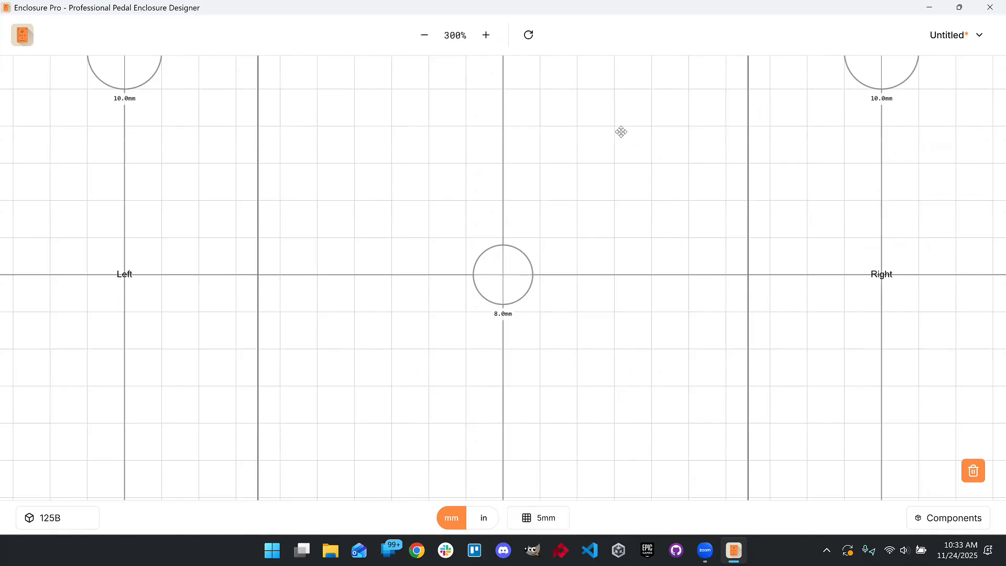
drag(667, 128, 416, 117)
scroll(627, 281, down, 5)
drag(629, 282, 401, 191)
scroll(420, 222, down, 1)
scroll(421, 222, down, 10)
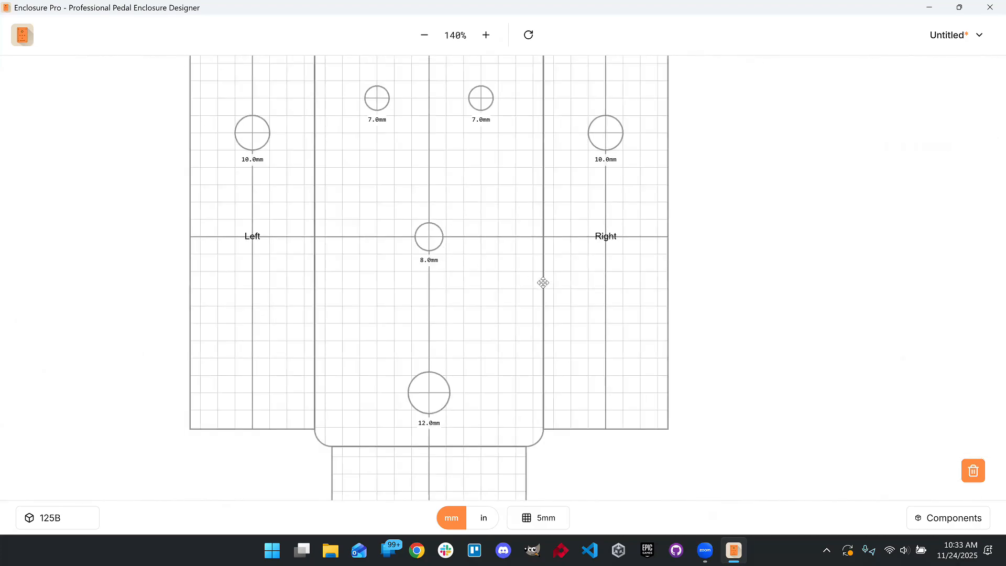
scroll(517, 228, down, 4)
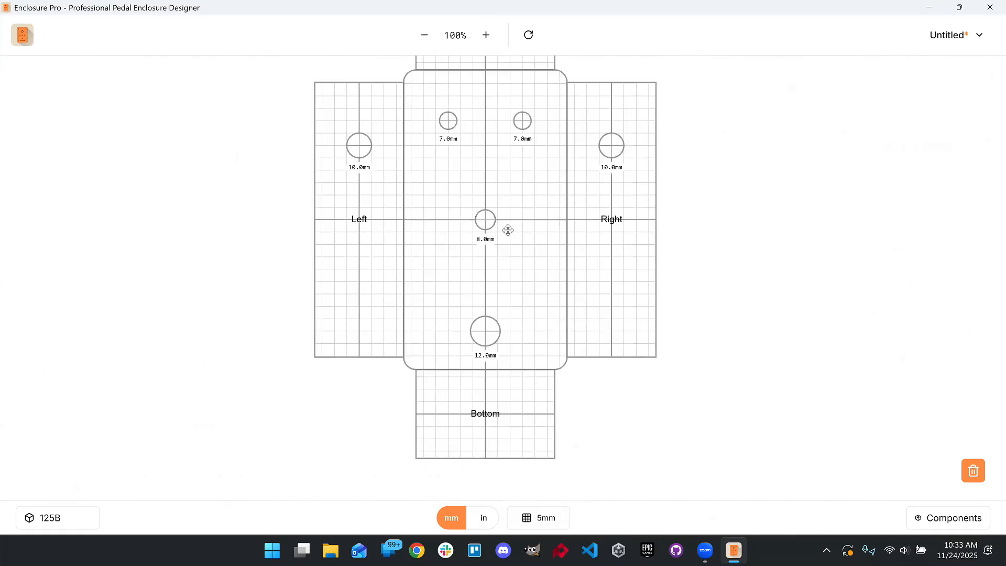
scroll(508, 231, down, 1)
drag(493, 280, 492, 278)
- Save the project to the Desktop under the file name overdrive.enc
click(957, 35)
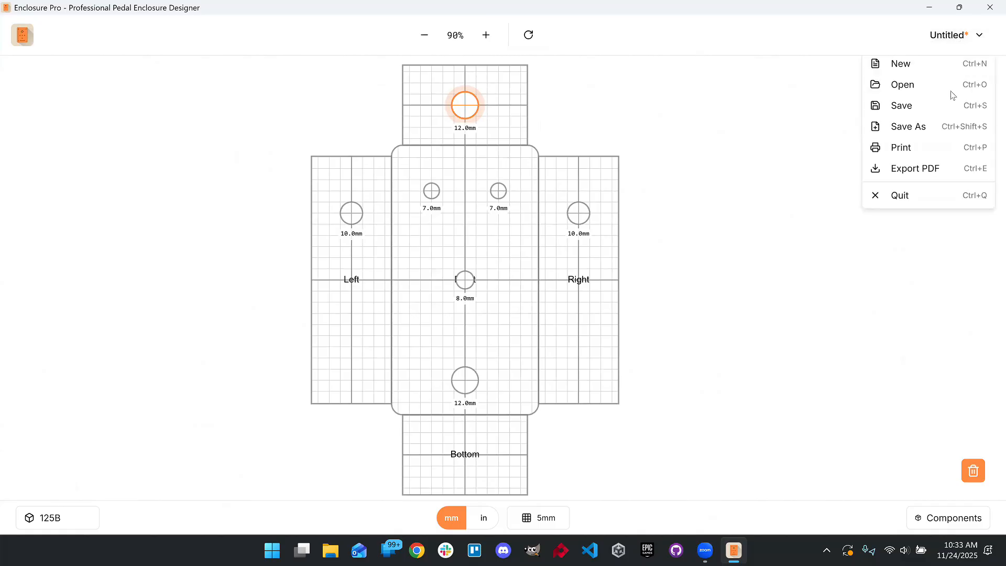
click(944, 127)
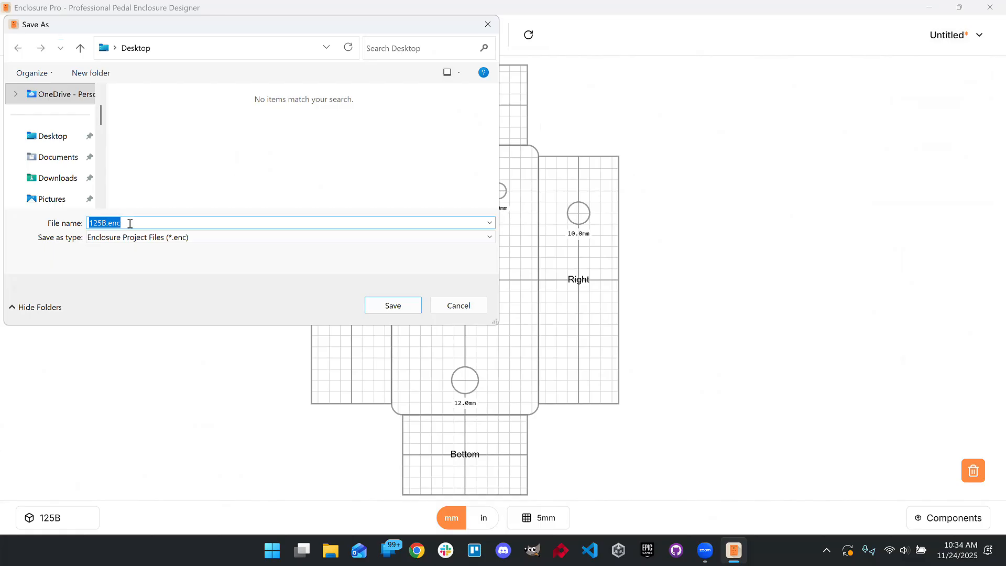
click(53, 137)
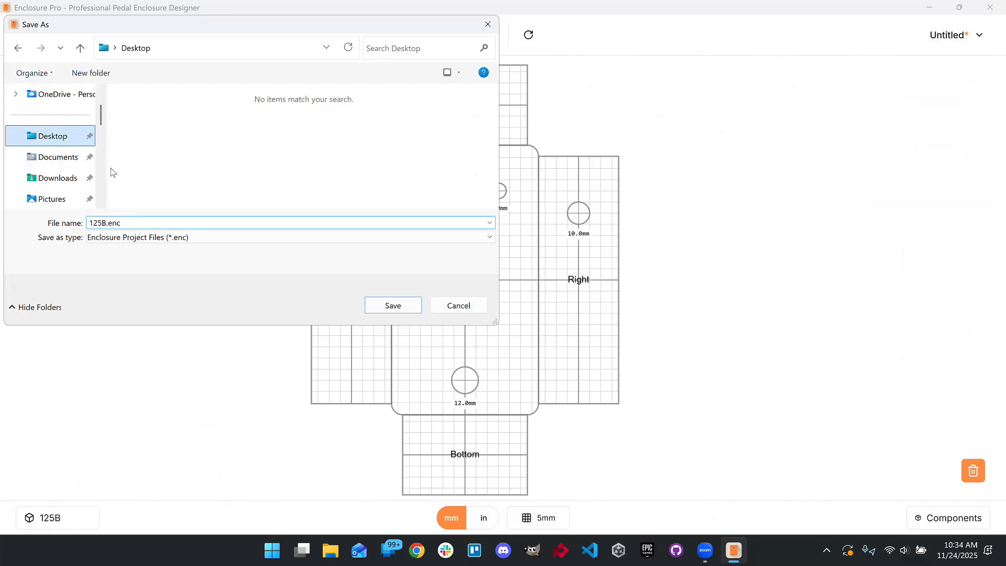
click(106, 222)
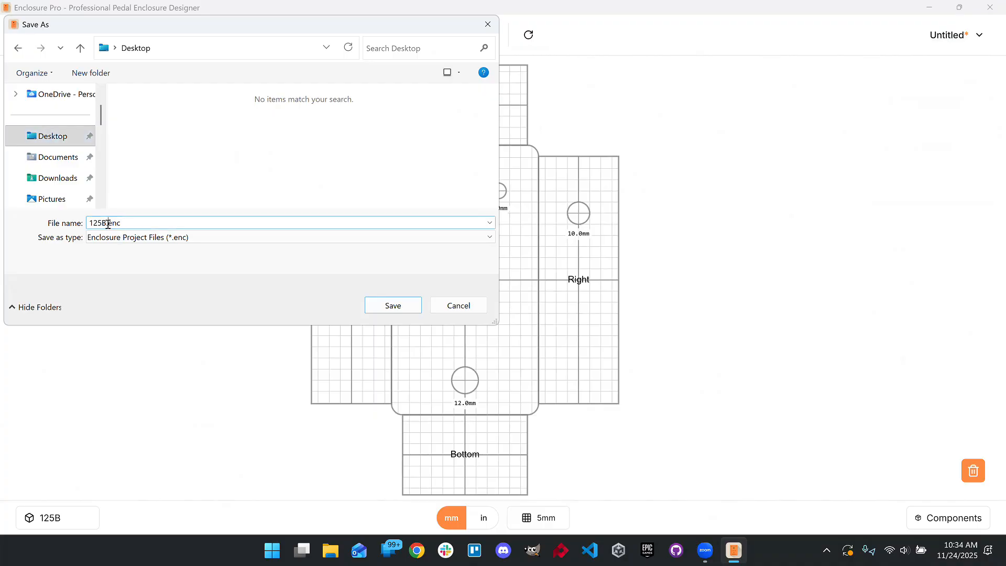
drag(107, 223, 70, 225)
text(overdrive)
click(394, 309)
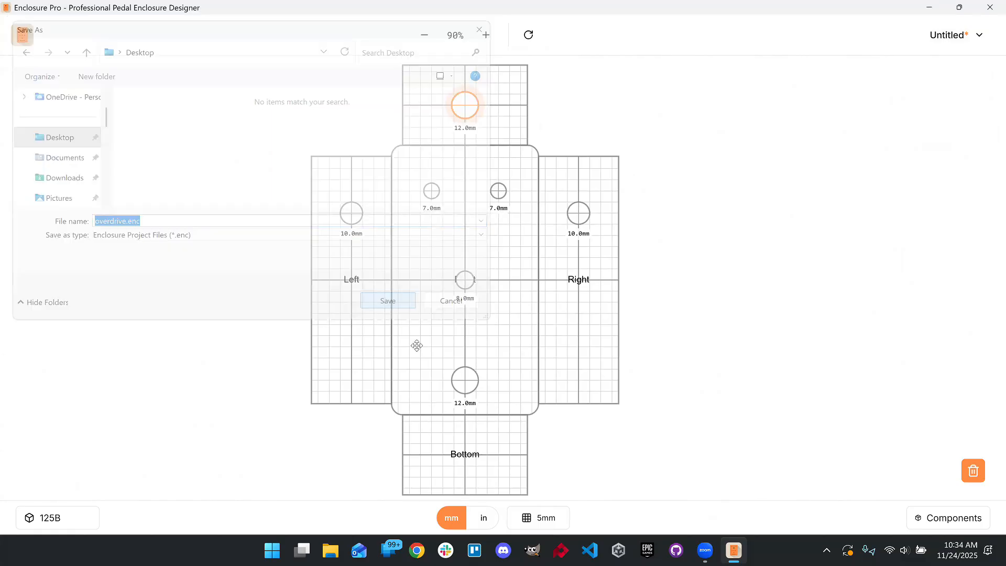
- Export the layout as a PDF template named overdrive.pdf on the Desktop
click(928, 8)
click(28, 173)
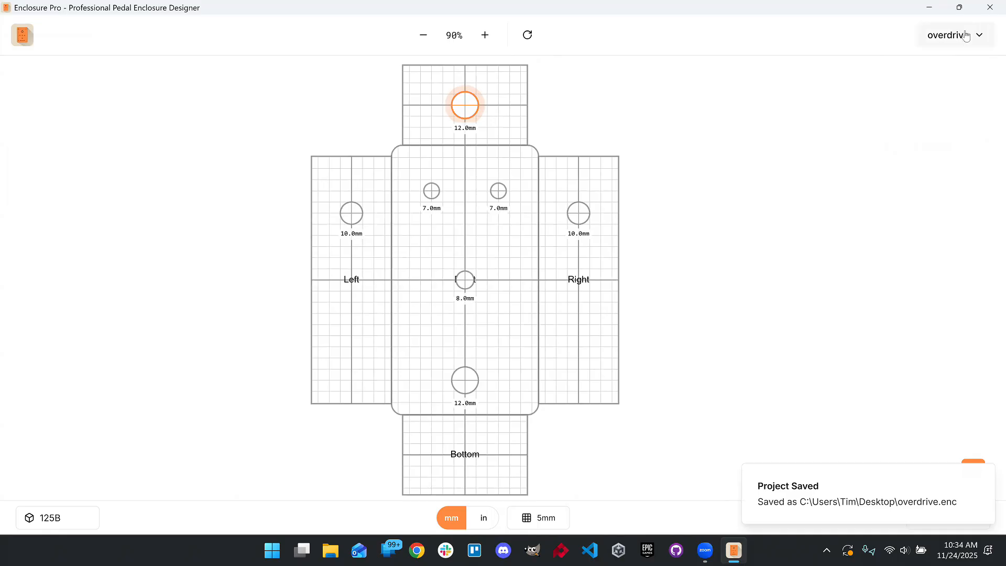
click(957, 35)
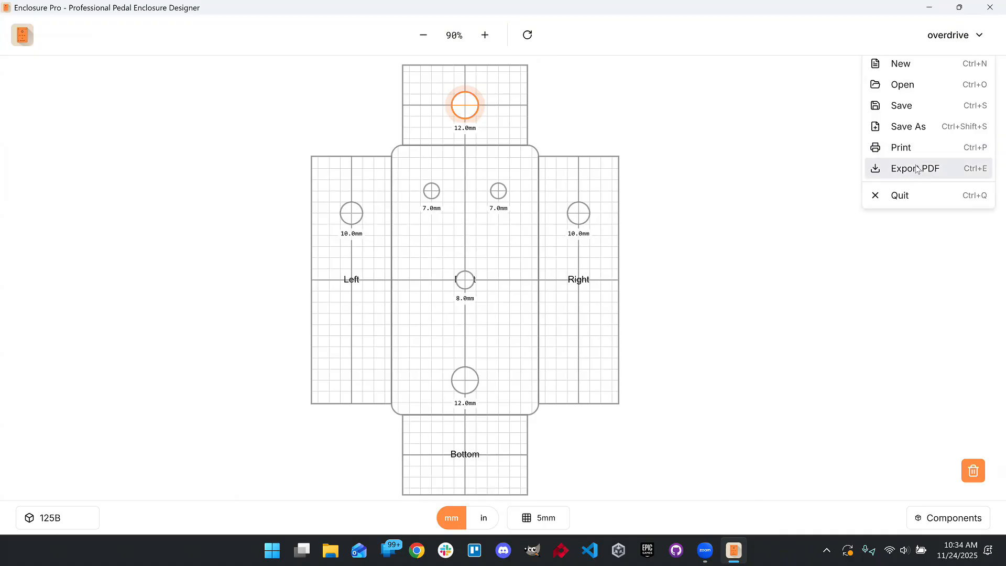
click(916, 169)
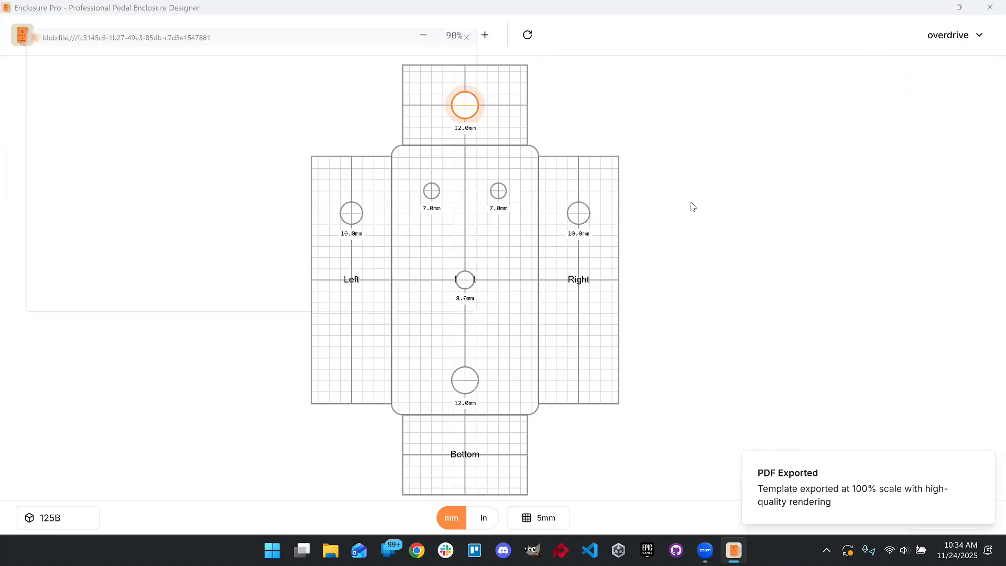
click(80, 139)
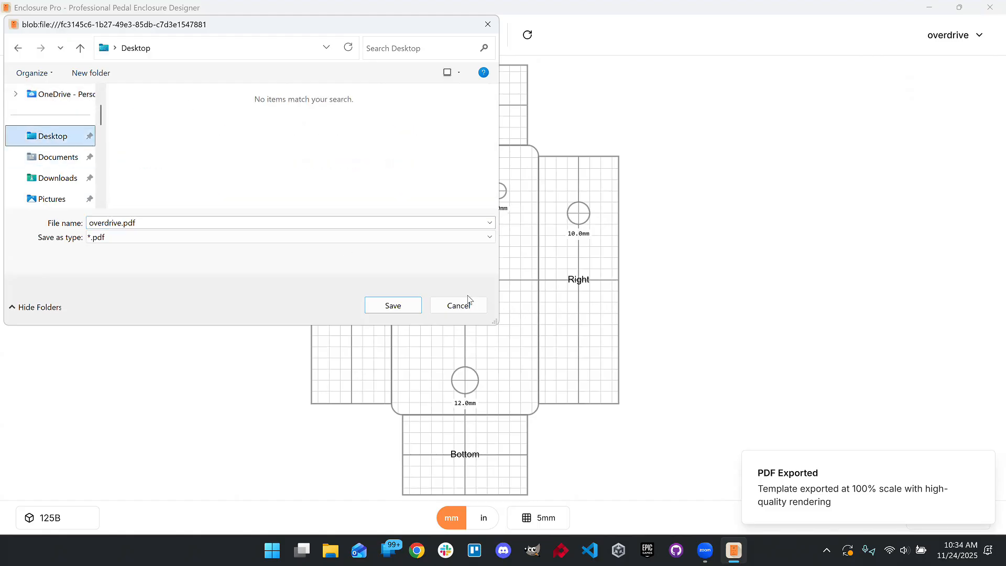
click(393, 305)
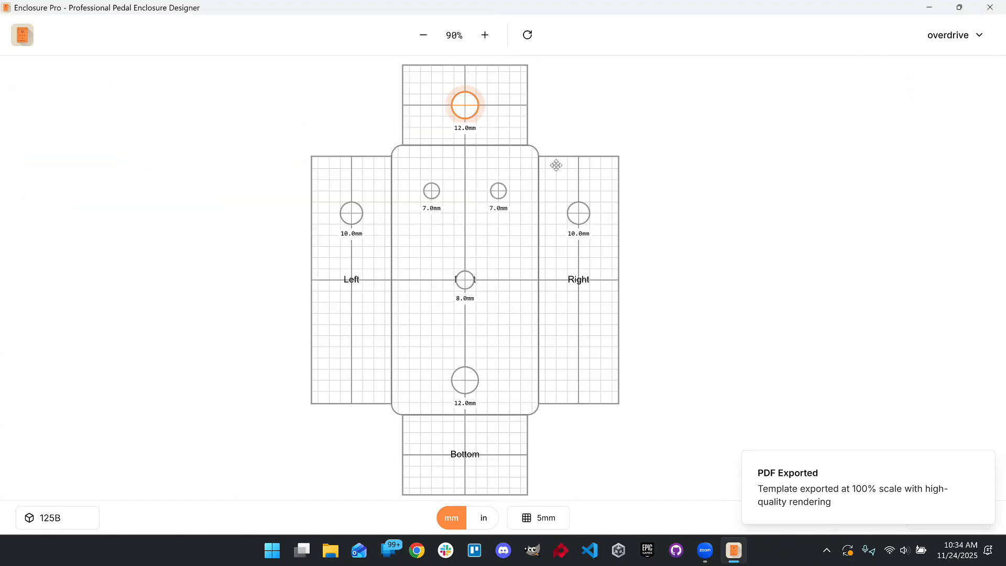
- Open the exported overdrive.pdf from the desktop, scroll through it, and return to Enclosure Pro
click(929, 5)
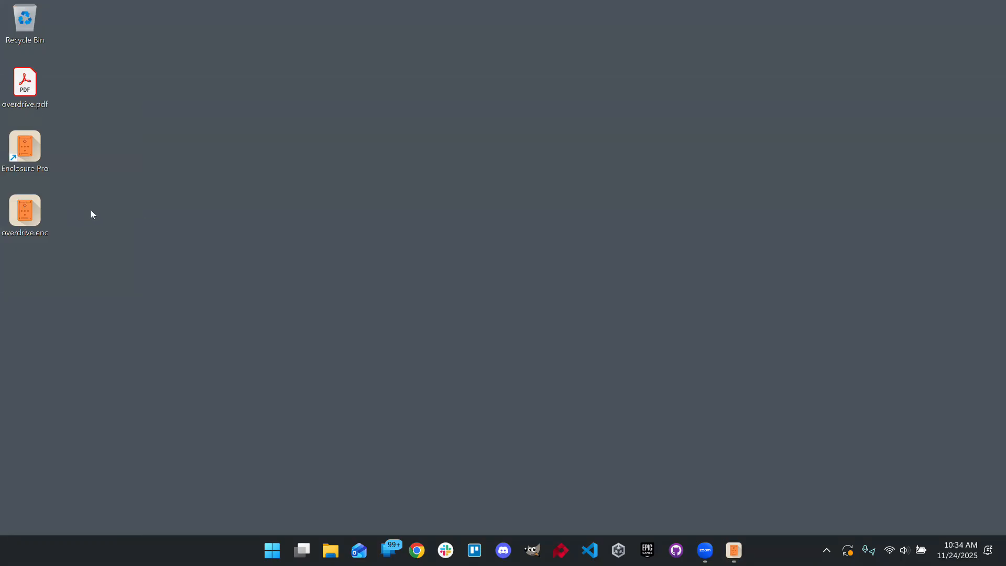
double_click(27, 88)
scroll(573, 261, down, 5)
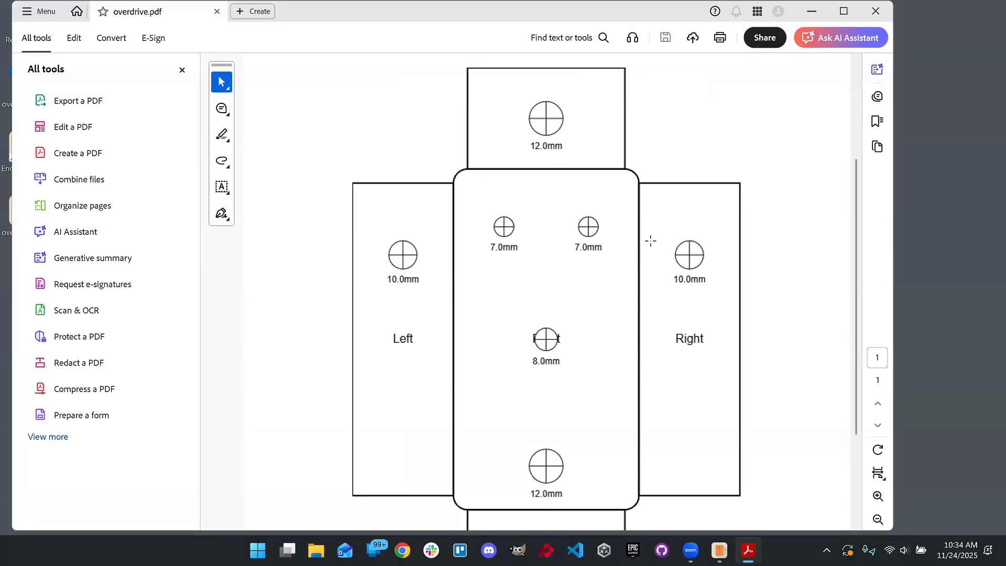
scroll(650, 241, down, 4)
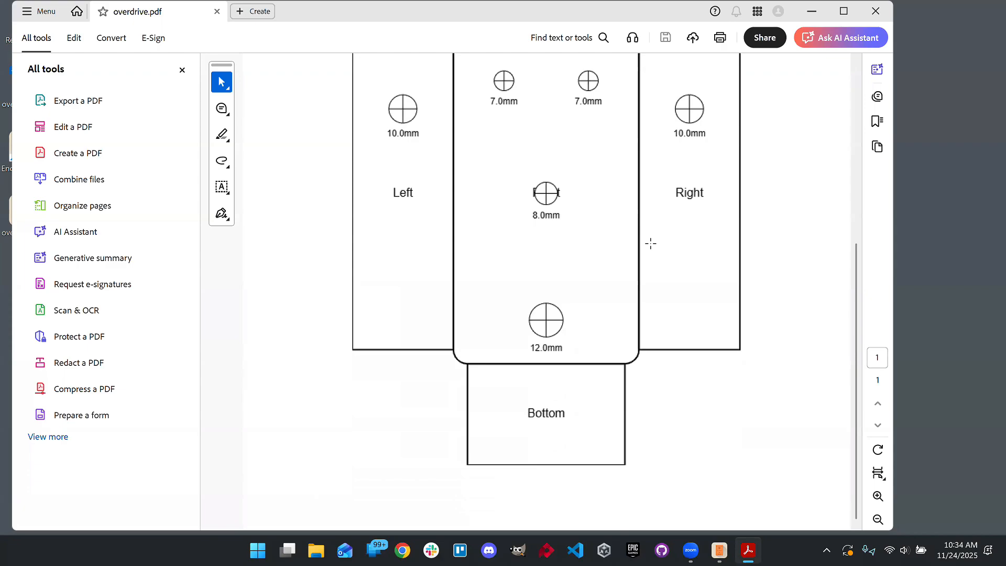
scroll(656, 235, up, 3)
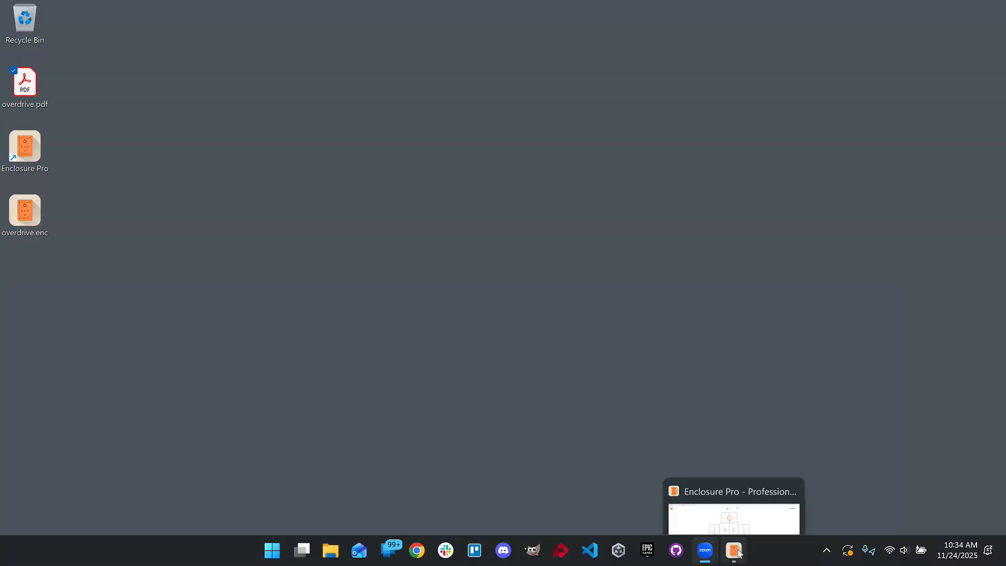
click(739, 553)
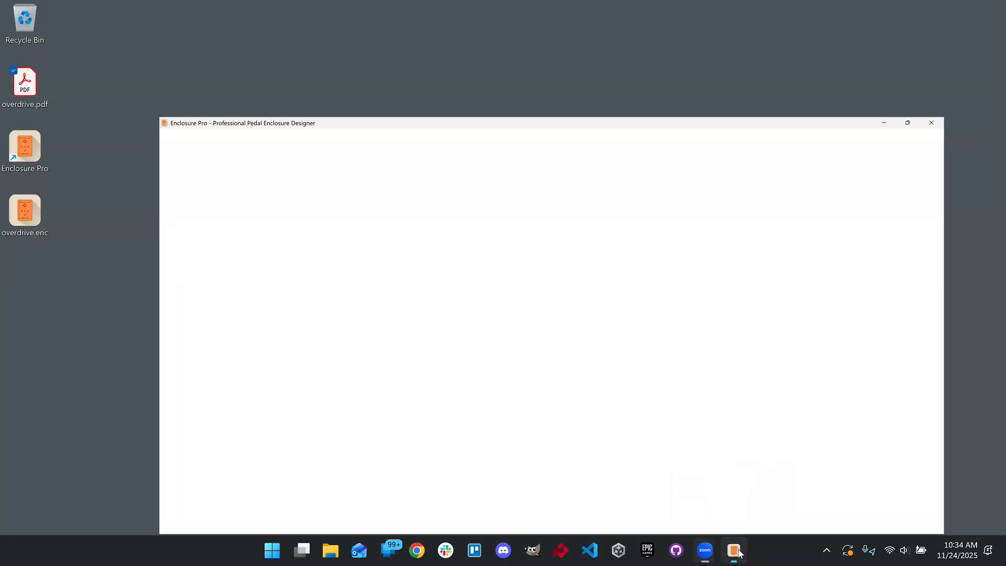